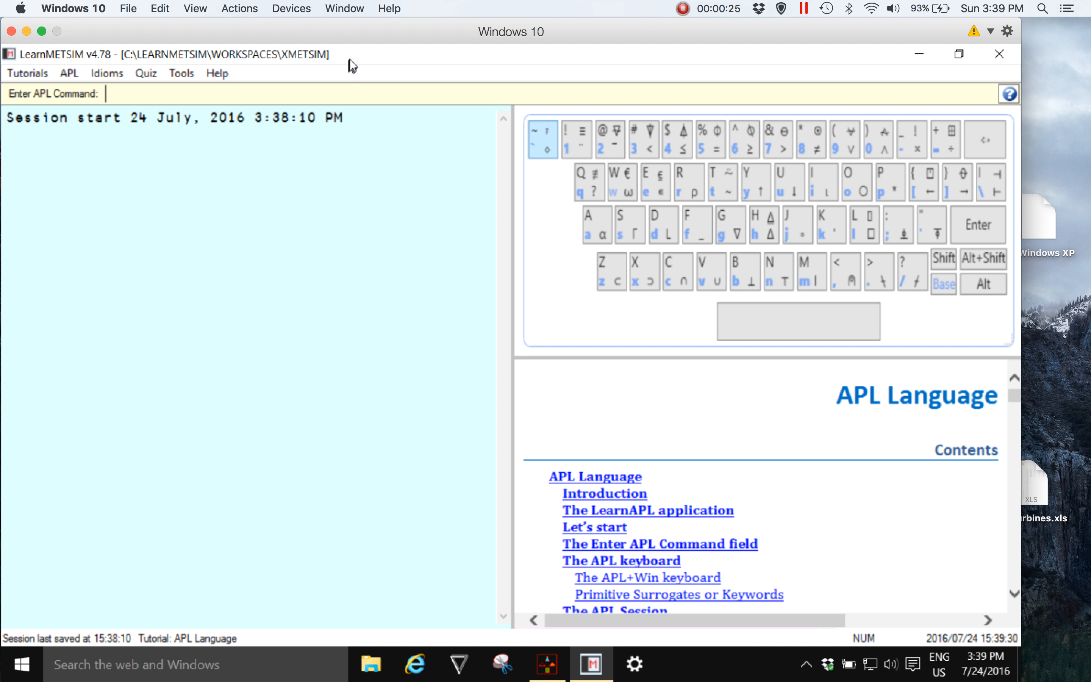
- Restore the LearnMETSIM window to a smaller size and list all functions in the loaded workspace
{"action": "left_click_drag", "start_coordinate": [351, 55], "coordinate": [417, 72]}
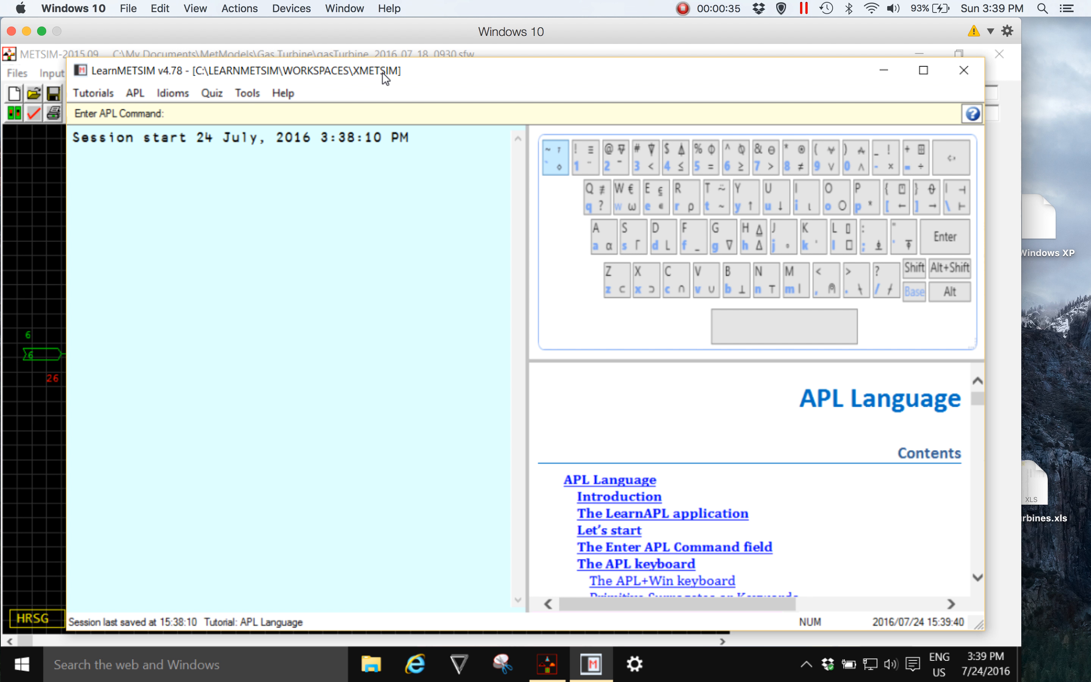
{"action": "type", "text": "ns"}
{"action": "double_click", "coordinate": [175, 111]}
{"action": "left_click", "coordinate": [213, 113]}
{"action": "key", "text": "Return"}
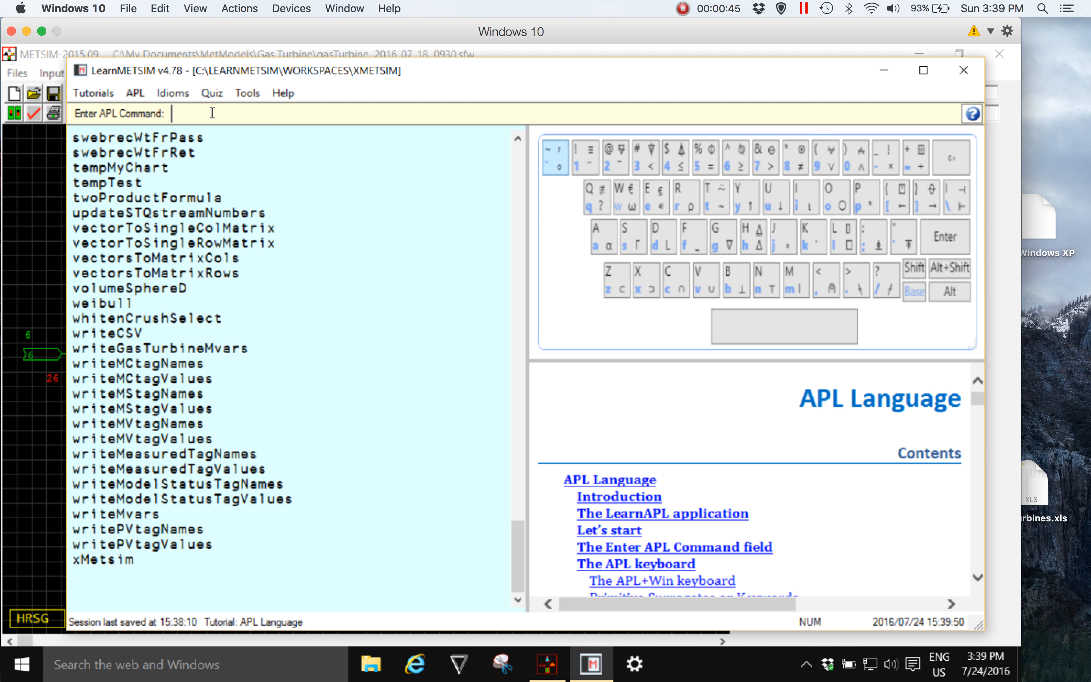
- Find chartFunctionWriter in the function list, run it, and maximize the chart form it opens
{"action": "scroll", "coordinate": [102, 248], "scroll_direction": "up", "scroll_amount": 10}
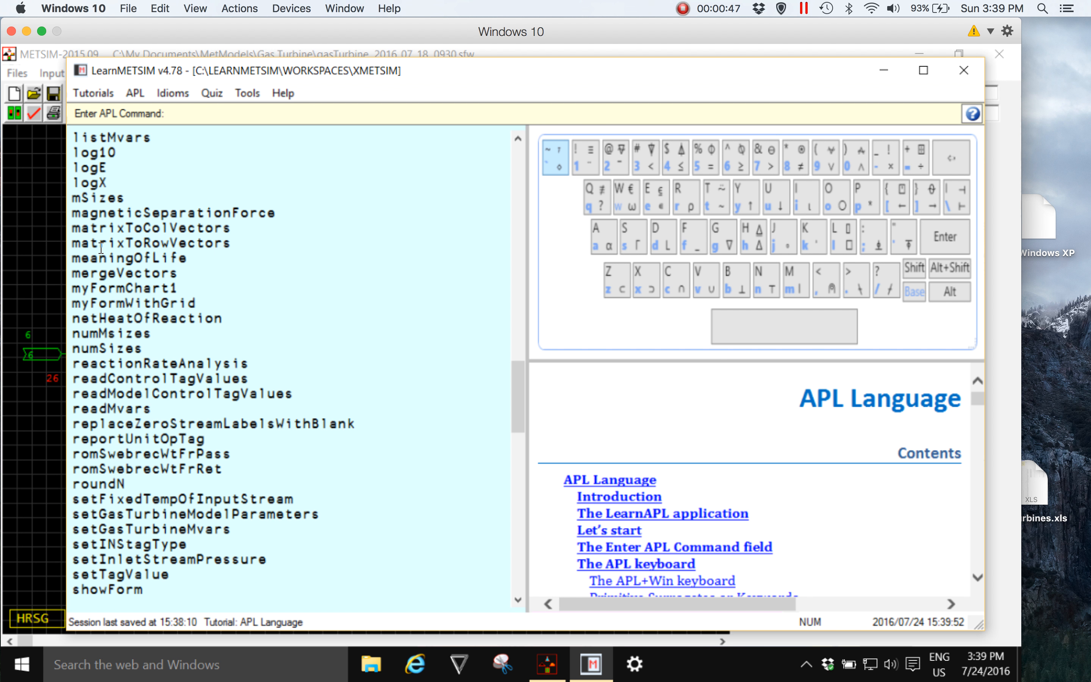
{"action": "scroll", "coordinate": [101, 248], "scroll_direction": "down", "scroll_amount": 5}
{"action": "scroll", "coordinate": [102, 248], "scroll_direction": "up", "scroll_amount": 15}
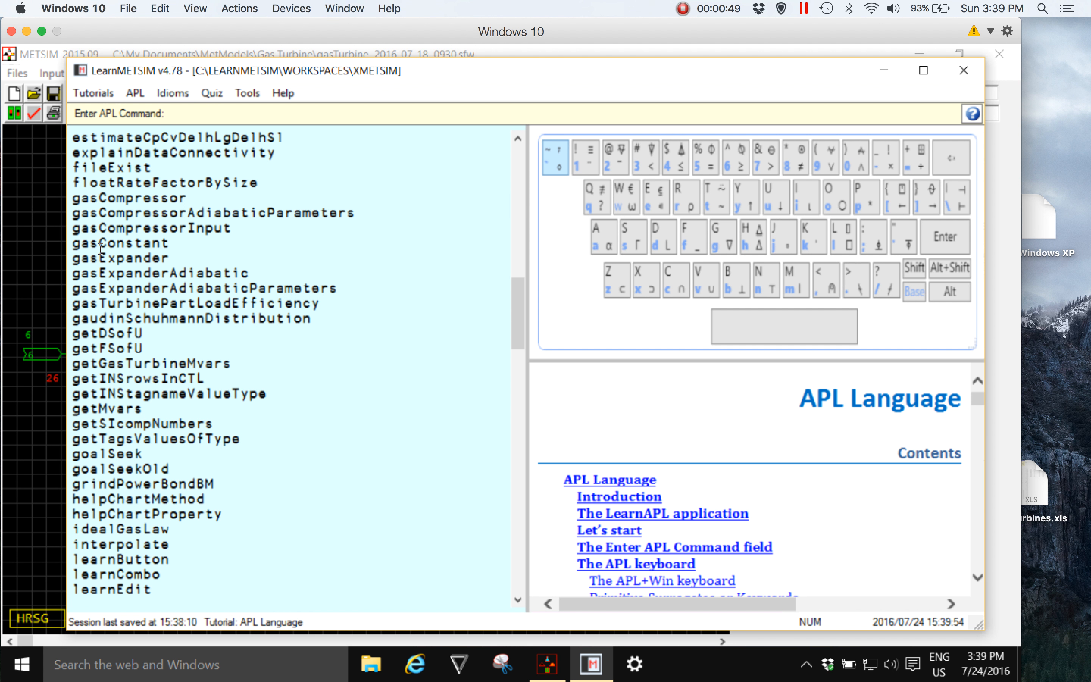
{"action": "scroll", "coordinate": [100, 247], "scroll_direction": "up", "scroll_amount": 15}
{"action": "scroll", "coordinate": [101, 253], "scroll_direction": "down", "scroll_amount": 12}
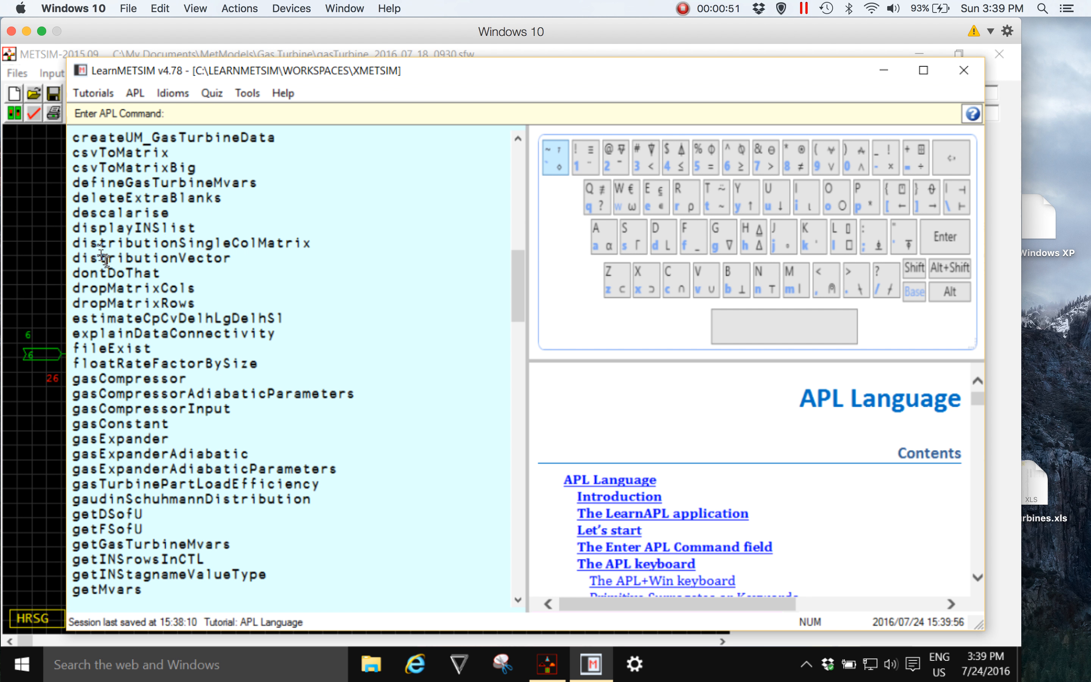
{"action": "scroll", "coordinate": [97, 212], "scroll_direction": "up", "scroll_amount": 4}
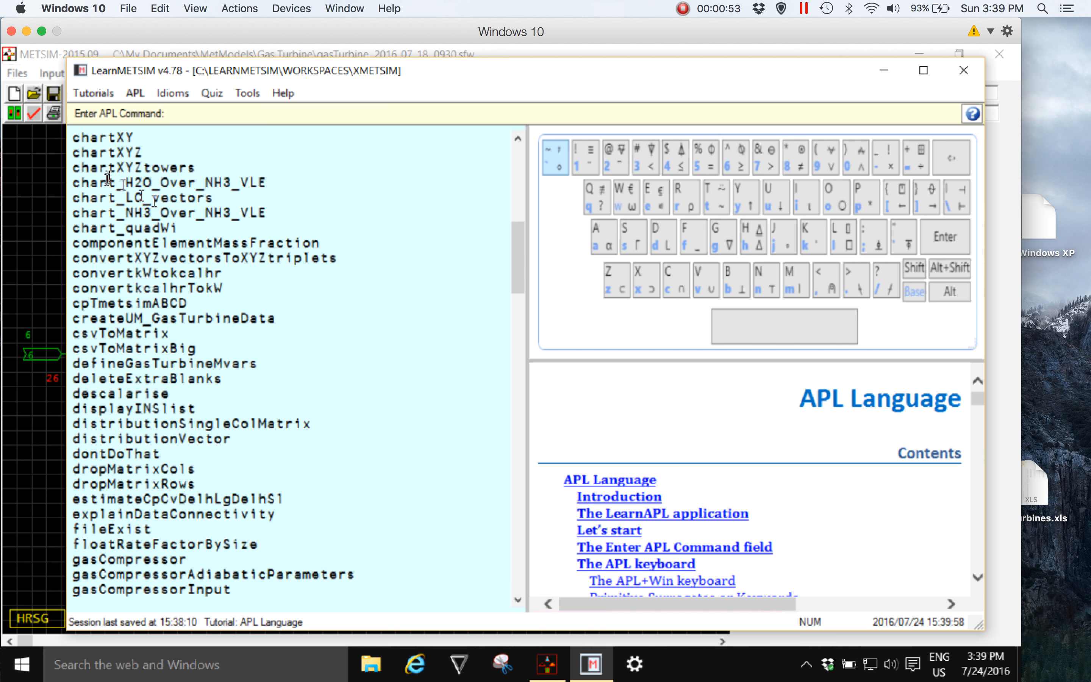
{"action": "scroll", "coordinate": [108, 178], "scroll_direction": "up", "scroll_amount": 3}
{"action": "left_click_drag", "start_coordinate": [75, 228], "coordinate": [249, 228]}
{"action": "left_click", "coordinate": [249, 228]}
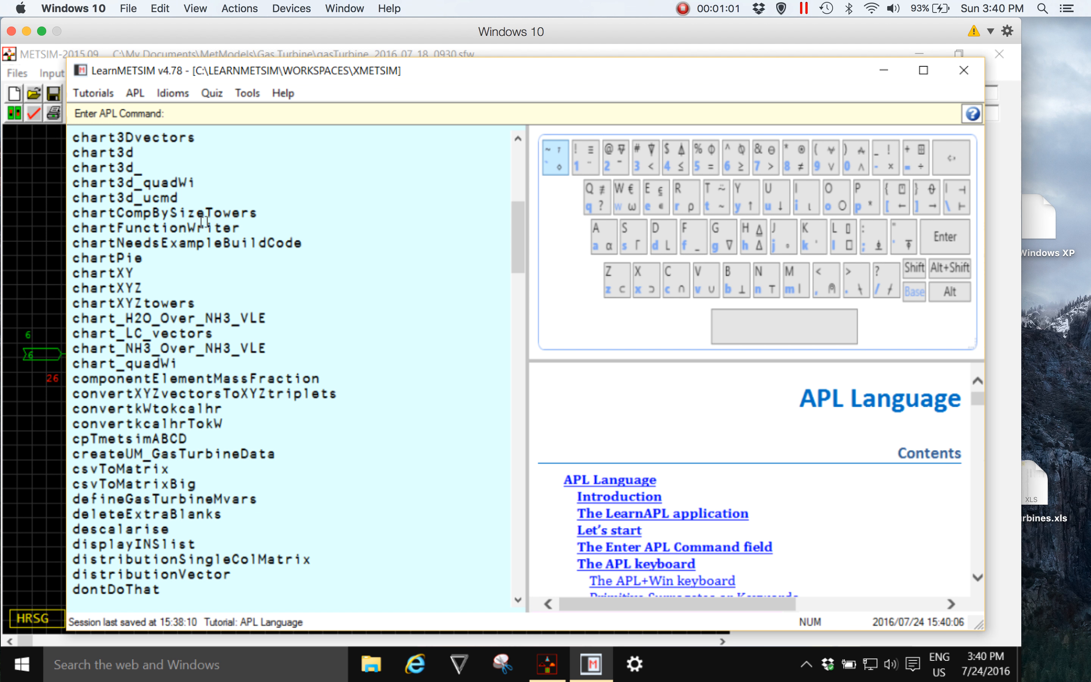
{"action": "key", "text": "Return"}
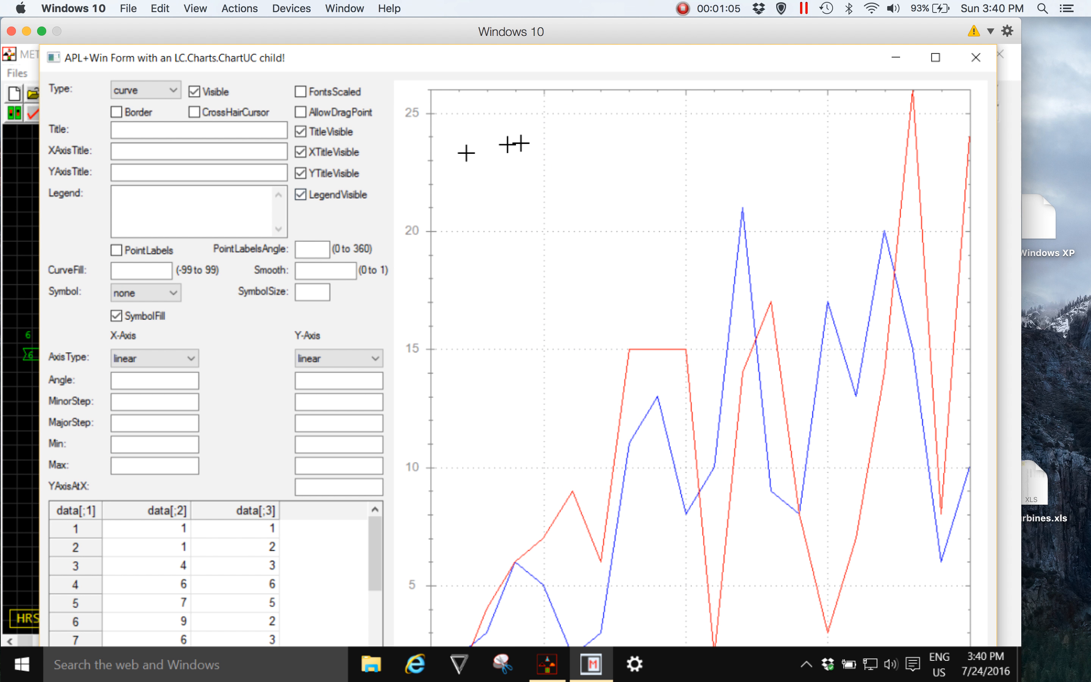
{"action": "left_click", "coordinate": [936, 59]}
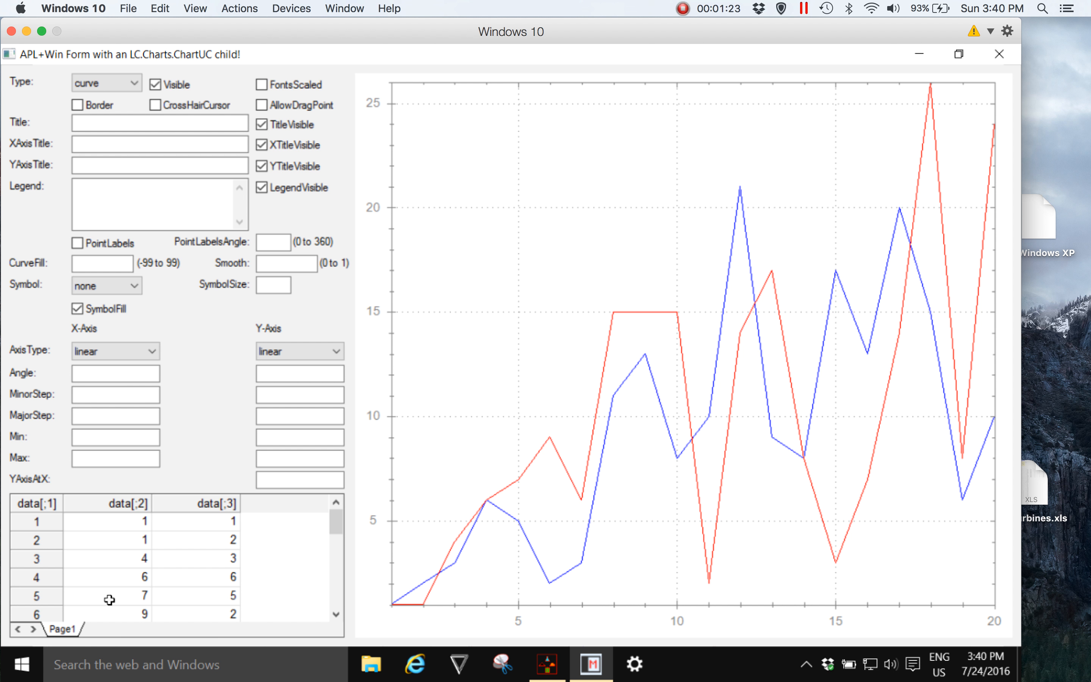
- Set the row 2 value in the data[;2] column to 10
{"action": "left_click", "coordinate": [144, 541]}
{"action": "type", "text": "1"}
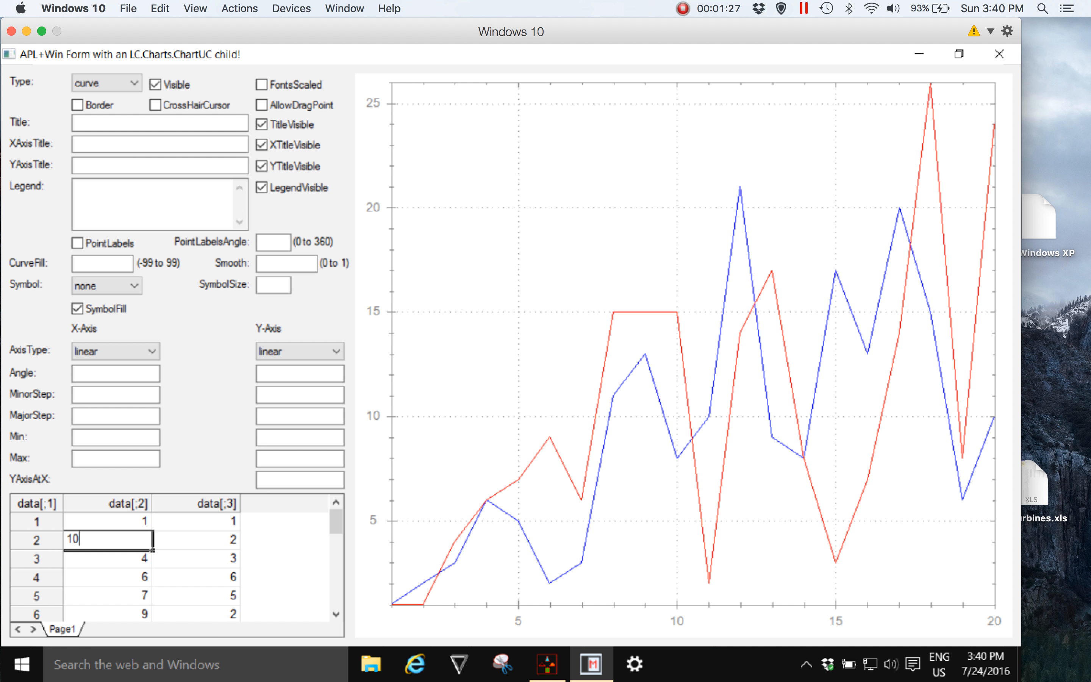
{"action": "key", "text": "Return"}
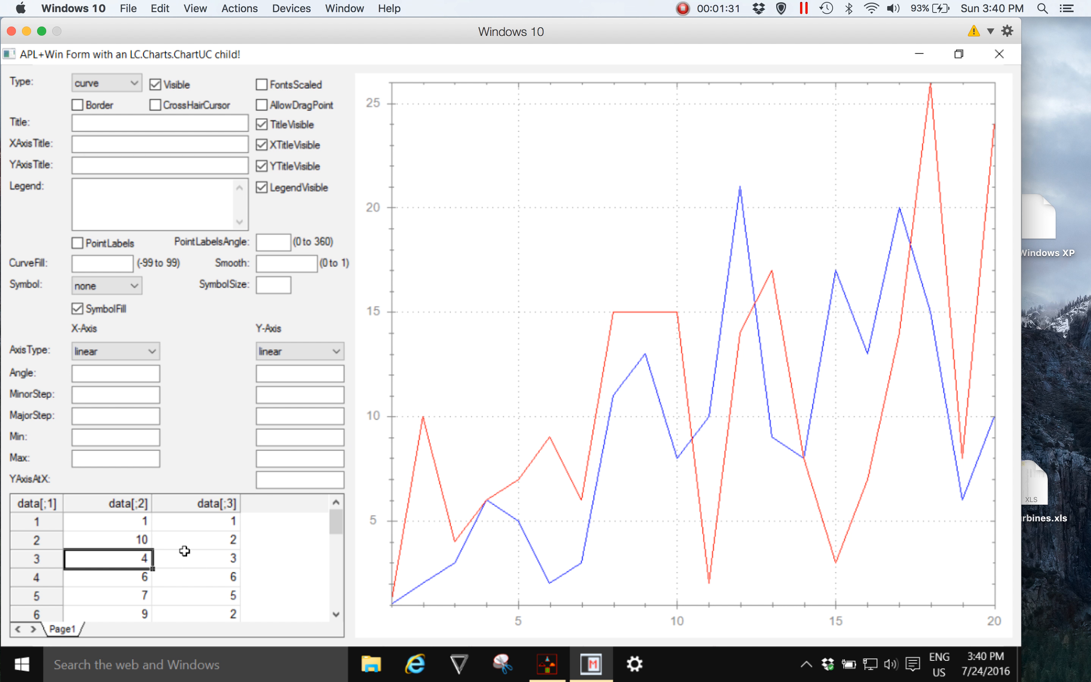
- Set the row 2 value in the data[;2] column to 2
{"action": "left_click", "coordinate": [139, 540]}
{"action": "type", "text": "2"}
{"action": "key", "text": "Return"}
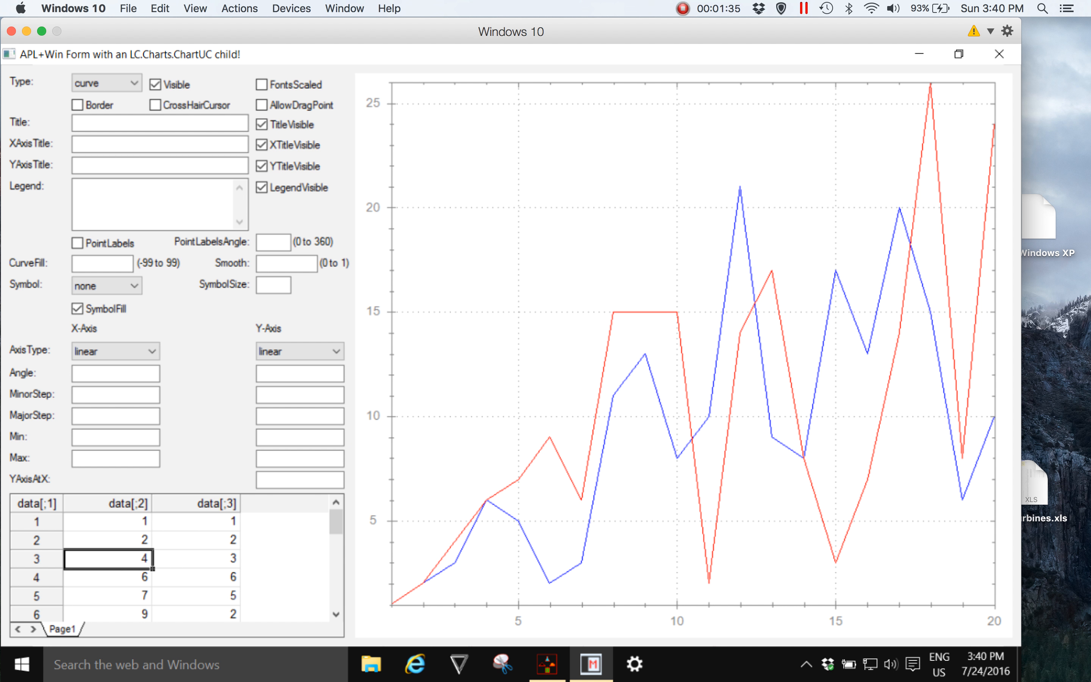
- Examine the two plotted curves at different zoom levels and positions
{"action": "scroll", "coordinate": [120, 537], "scroll_direction": "down", "scroll_amount": 5}
{"action": "scroll", "coordinate": [120, 538], "scroll_direction": "up", "scroll_amount": 5}
{"action": "scroll", "coordinate": [136, 531], "scroll_direction": "down", "scroll_amount": 5}
{"action": "scroll", "coordinate": [130, 530], "scroll_direction": "up", "scroll_amount": 5}
{"action": "scroll", "coordinate": [496, 255], "scroll_direction": "up", "scroll_amount": 2}
{"action": "scroll", "coordinate": [489, 275], "scroll_direction": "down", "scroll_amount": 5}
{"action": "scroll", "coordinate": [490, 275], "scroll_direction": "down", "scroll_amount": 2}
{"action": "scroll", "coordinate": [494, 276], "scroll_direction": "up", "scroll_amount": 2}
{"action": "scroll", "coordinate": [511, 275], "scroll_direction": "down", "scroll_amount": 2}
{"action": "scroll", "coordinate": [551, 282], "scroll_direction": "up", "scroll_amount": 2}
{"action": "scroll", "coordinate": [596, 293], "scroll_direction": "down", "scroll_amount": 3}
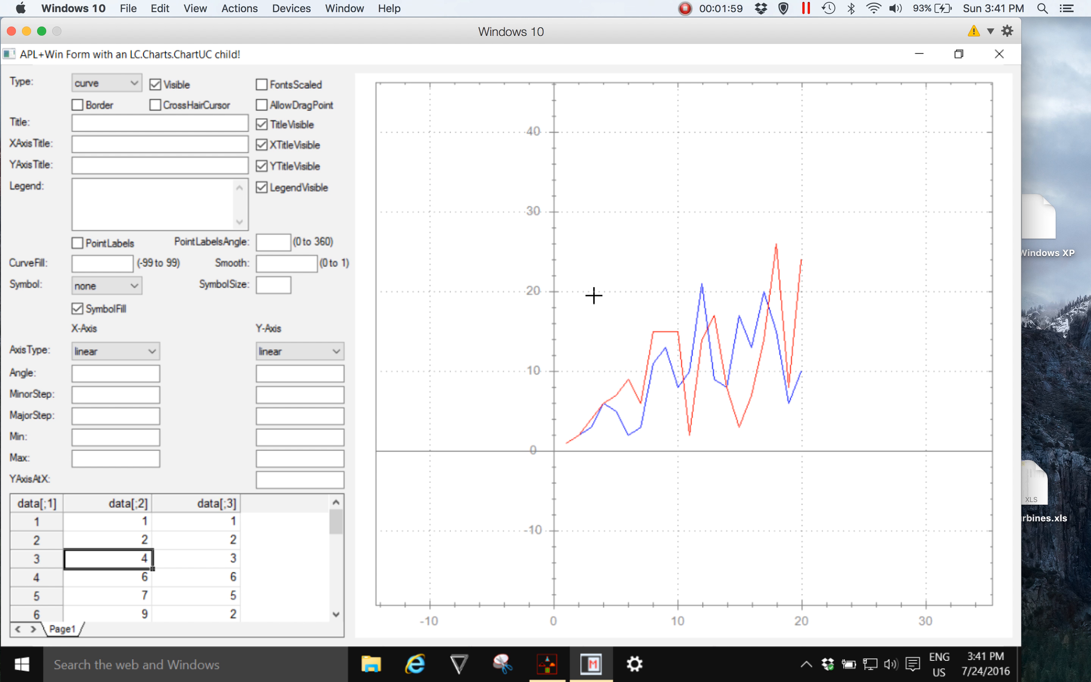
{"action": "left_click", "coordinate": [719, 328]}
{"action": "scroll", "coordinate": [719, 343], "scroll_direction": "up", "scroll_amount": 6}
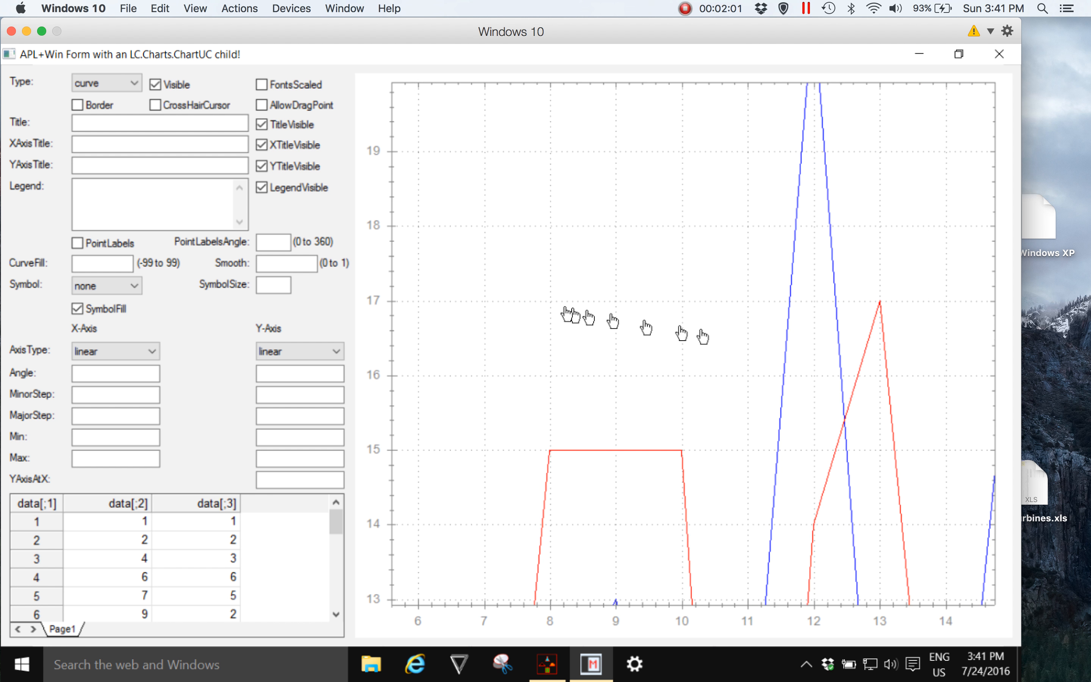
{"action": "scroll", "coordinate": [586, 277], "scroll_direction": "down", "scroll_amount": 8}
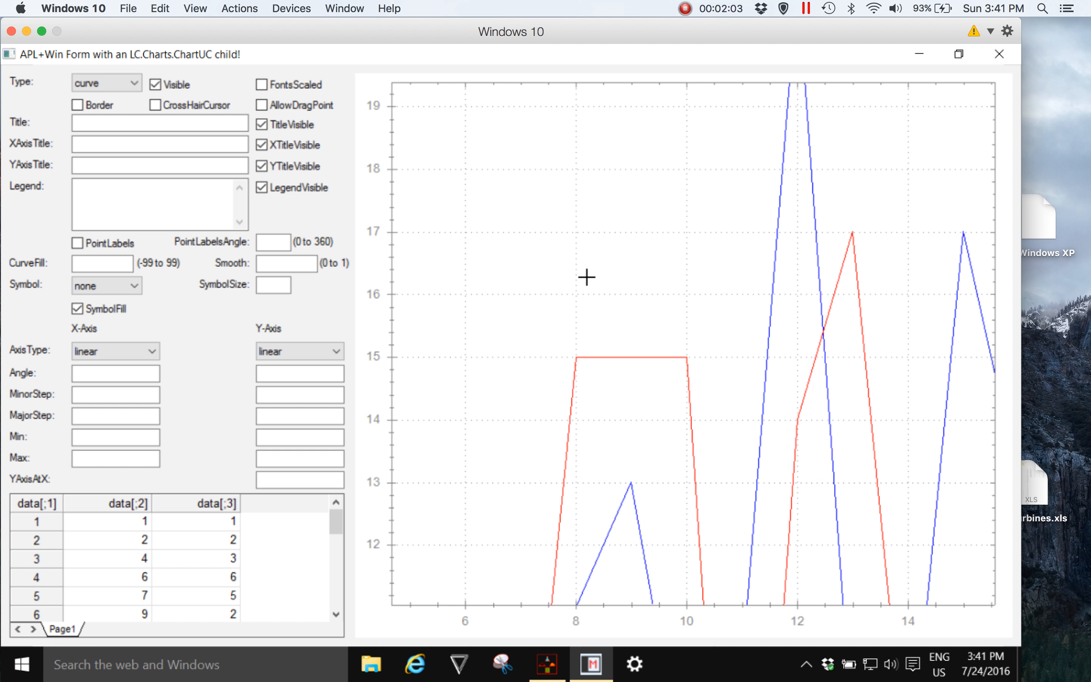
{"action": "mouse_move", "coordinate": [589, 282]}
{"action": "left_mouse_down"}
{"action": "mouse_move", "coordinate": [568, 297]}
{"action": "mouse_move", "coordinate": [555, 243]}
{"action": "mouse_move", "coordinate": [499, 287]}
{"action": "mouse_move", "coordinate": [581, 260]}
{"action": "left_mouse_up"}
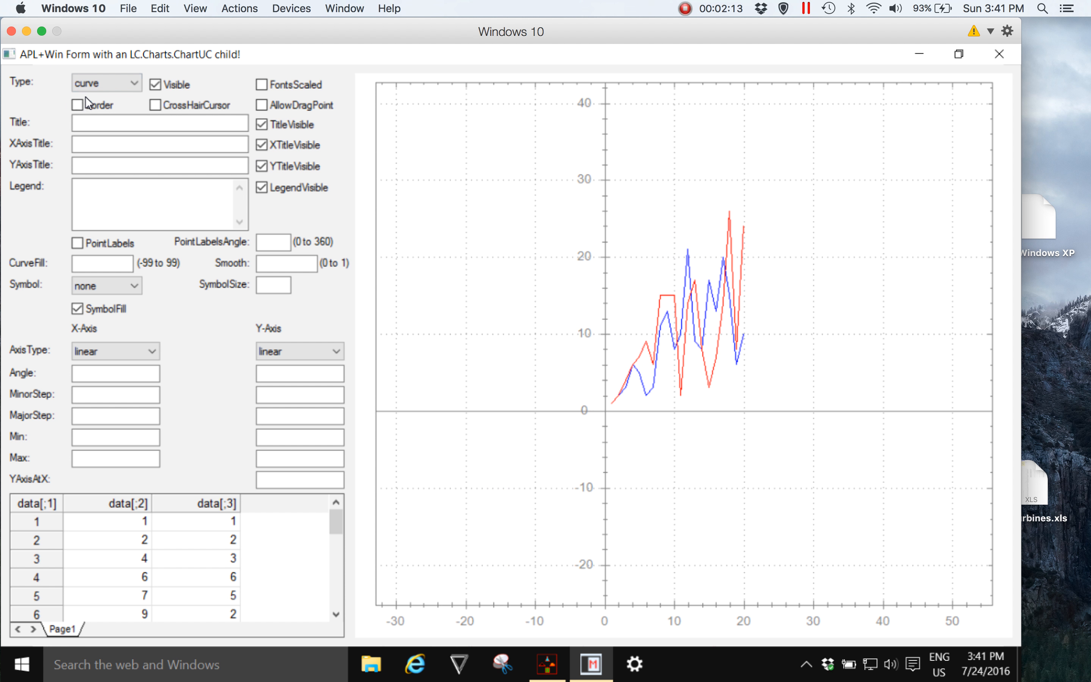
- Preview the data as a bar chart and switch the chart type to scatter
{"action": "left_click", "coordinate": [134, 85]}
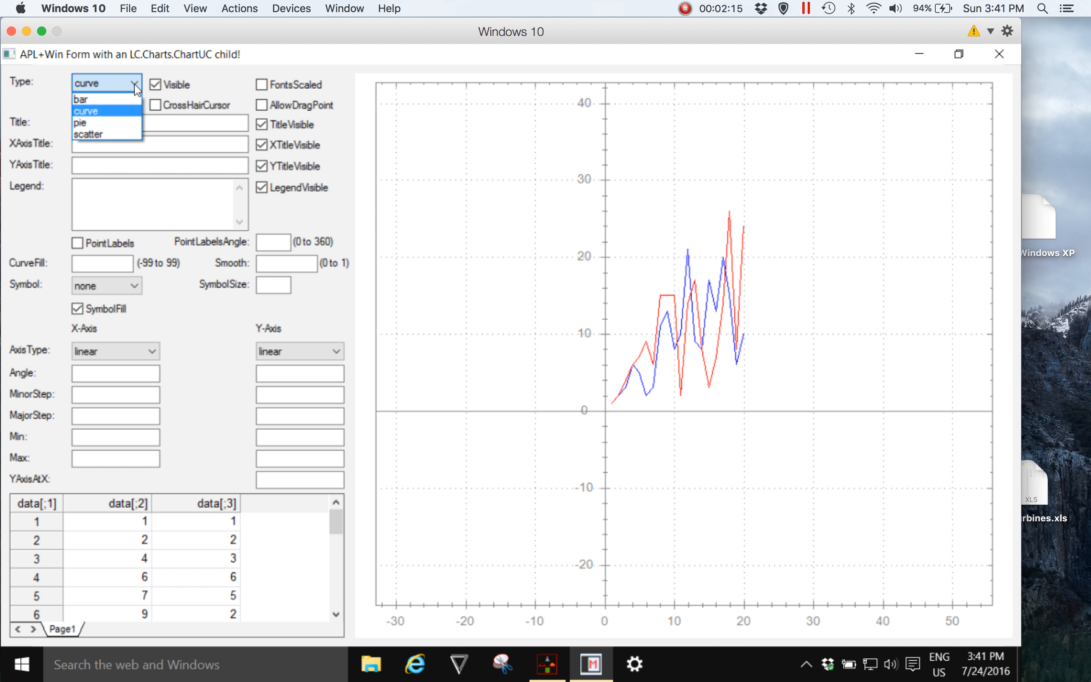
{"action": "left_click", "coordinate": [118, 99]}
{"action": "left_click", "coordinate": [134, 85]}
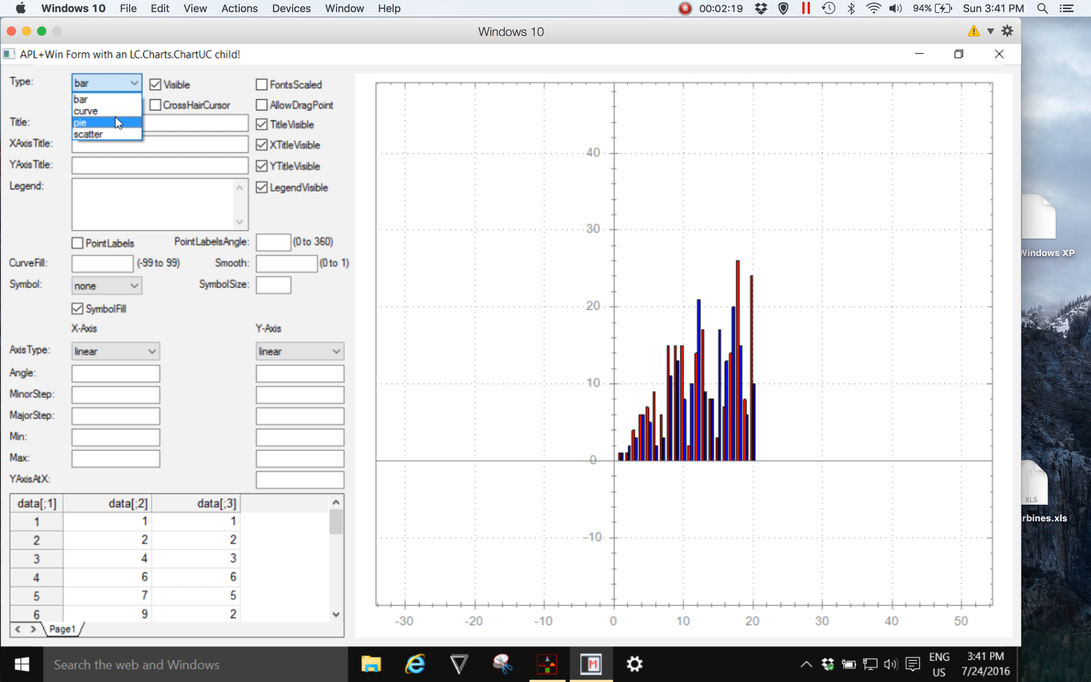
{"action": "left_click", "coordinate": [111, 135]}
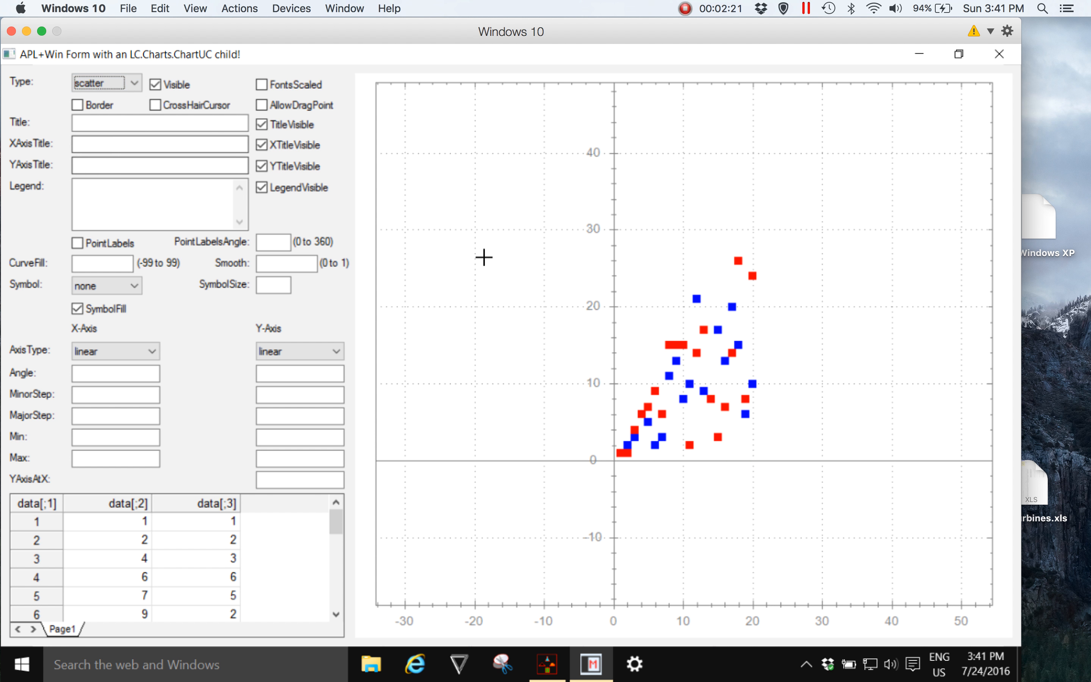
{"action": "scroll", "coordinate": [667, 317], "scroll_direction": "down", "scroll_amount": 5}
{"action": "scroll", "coordinate": [666, 320], "scroll_direction": "up", "scroll_amount": 13}
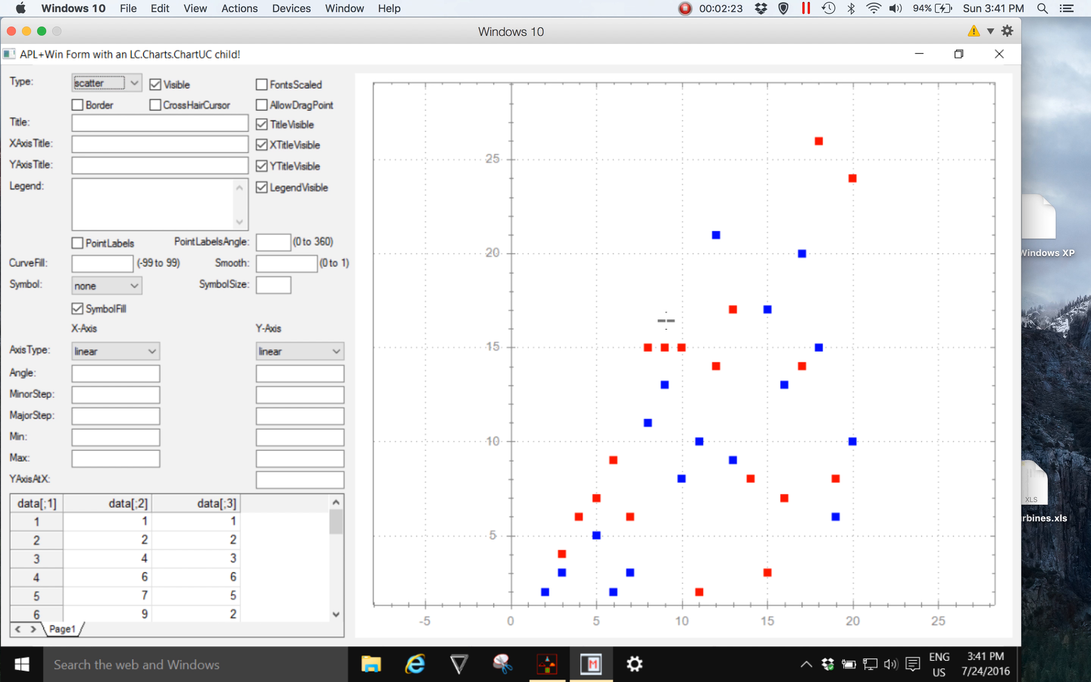
{"action": "scroll", "coordinate": [666, 319], "scroll_direction": "down", "scroll_amount": 1}
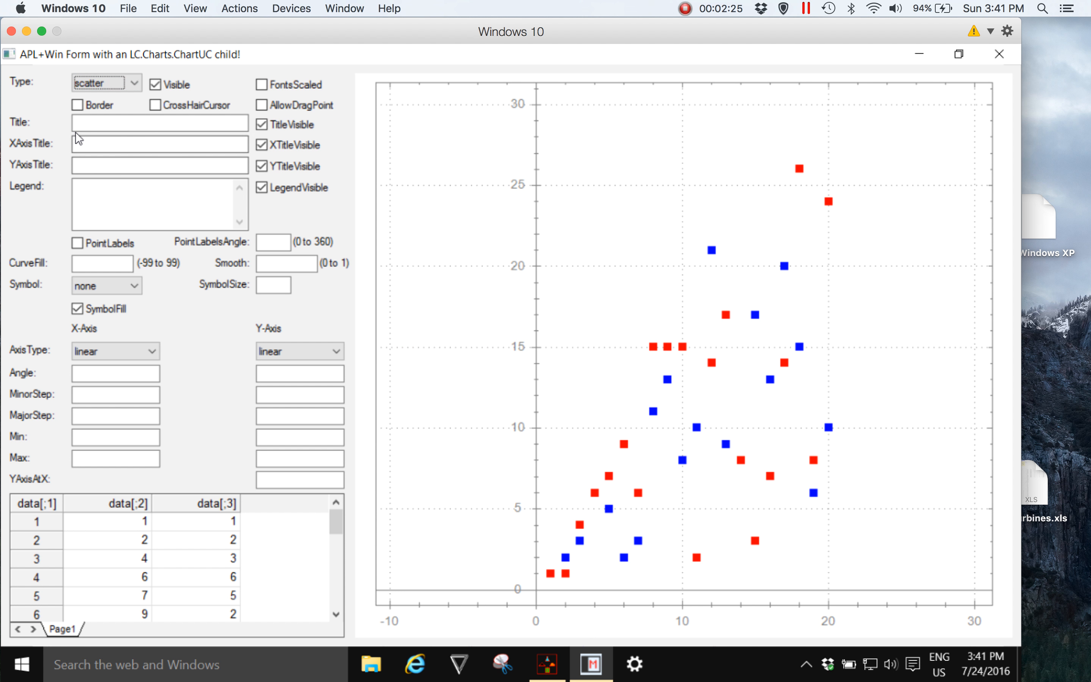
- Toggle the chart's visibility off and back on, and turn on its border
{"action": "left_click", "coordinate": [157, 85]}
{"action": "left_click", "coordinate": [157, 85]}
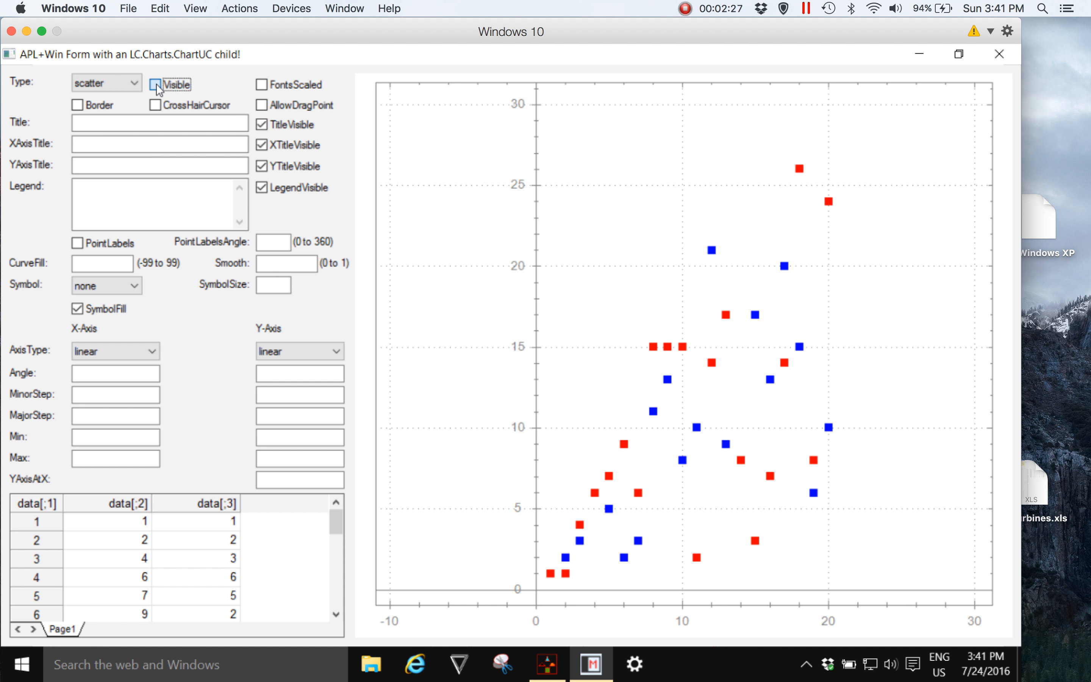
{"action": "left_click", "coordinate": [78, 105]}
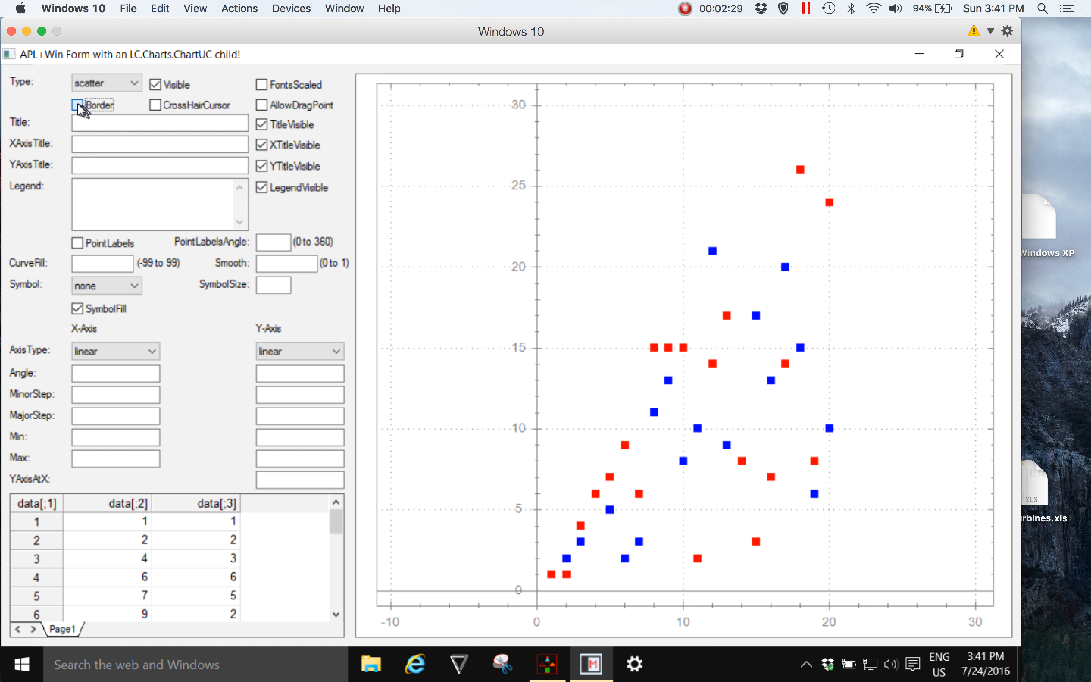
{"action": "left_click", "coordinate": [78, 106]}
- Try out the crosshair cursor and scaled fonts on the scatter chart, leaving both options off
{"action": "left_click", "coordinate": [156, 106]}
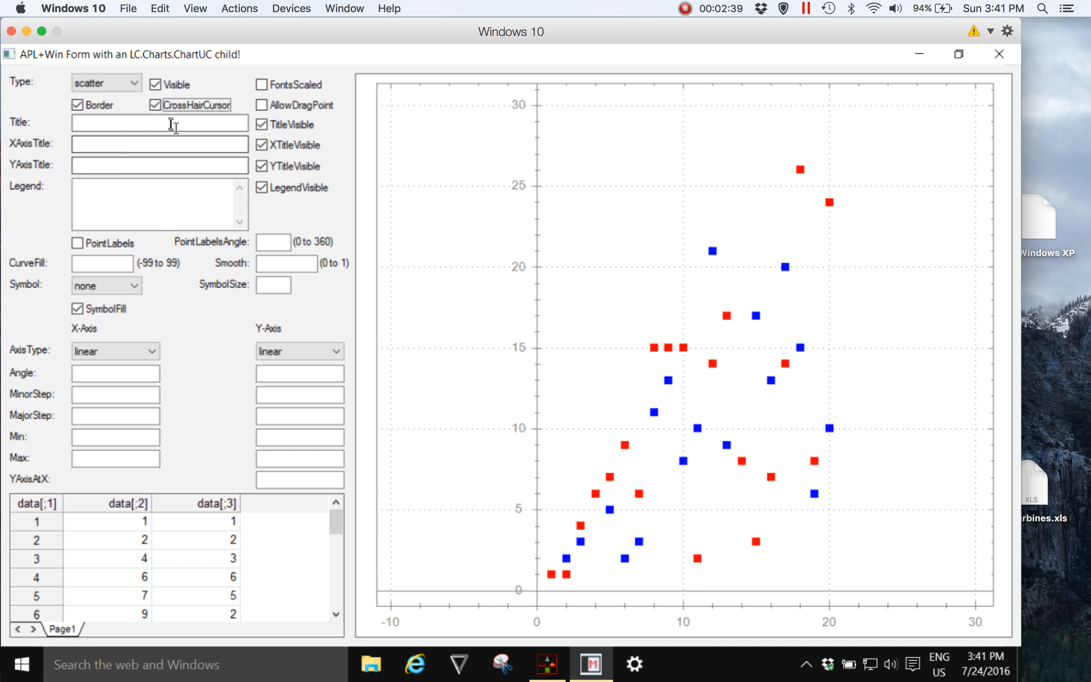
{"action": "left_click", "coordinate": [156, 106]}
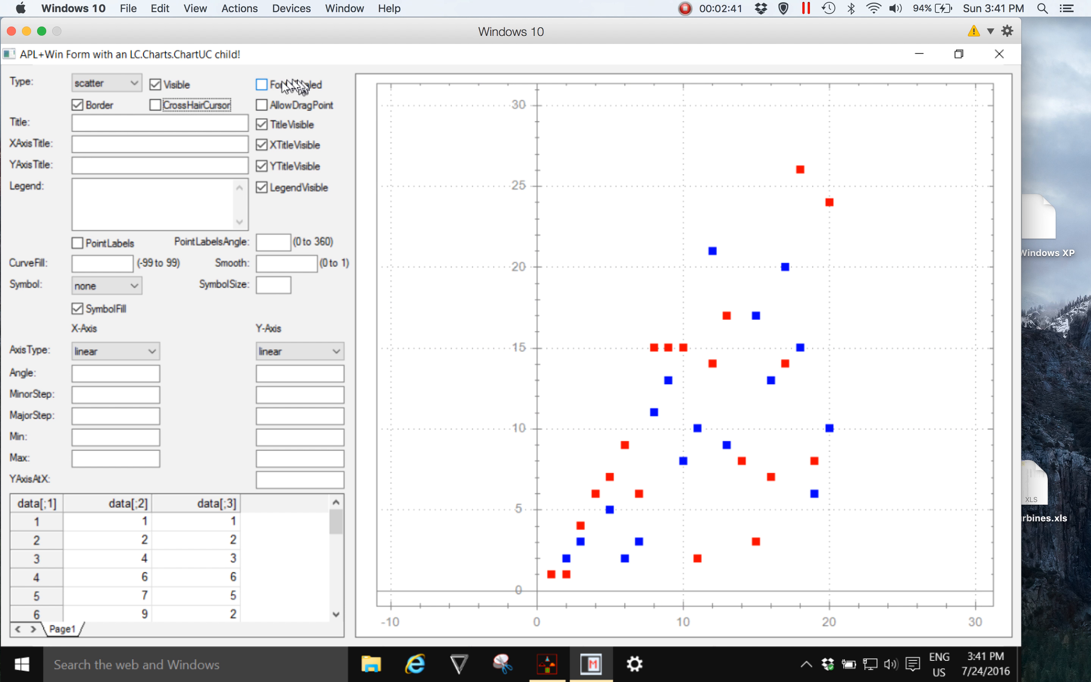
{"action": "left_click", "coordinate": [265, 85]}
{"action": "scroll", "coordinate": [536, 234], "scroll_direction": "up", "scroll_amount": 2}
{"action": "scroll", "coordinate": [532, 239], "scroll_direction": "down", "scroll_amount": 4}
{"action": "scroll", "coordinate": [536, 260], "scroll_direction": "down", "scroll_amount": 1}
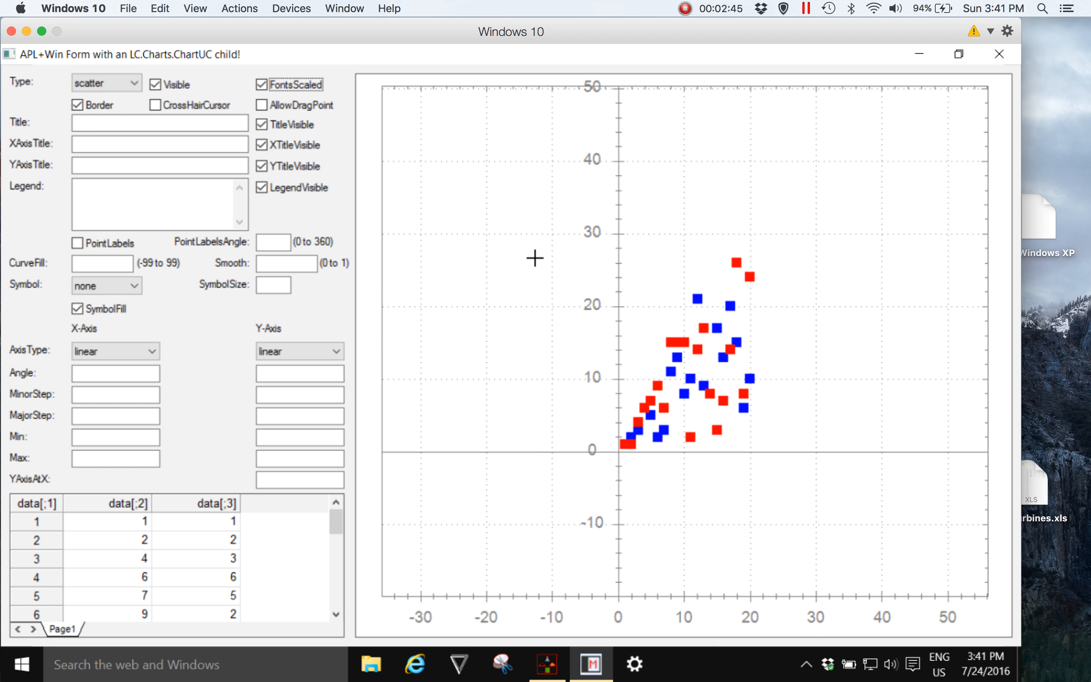
{"action": "scroll", "coordinate": [535, 258], "scroll_direction": "down", "scroll_amount": 1}
{"action": "scroll", "coordinate": [536, 260], "scroll_direction": "up", "scroll_amount": 2}
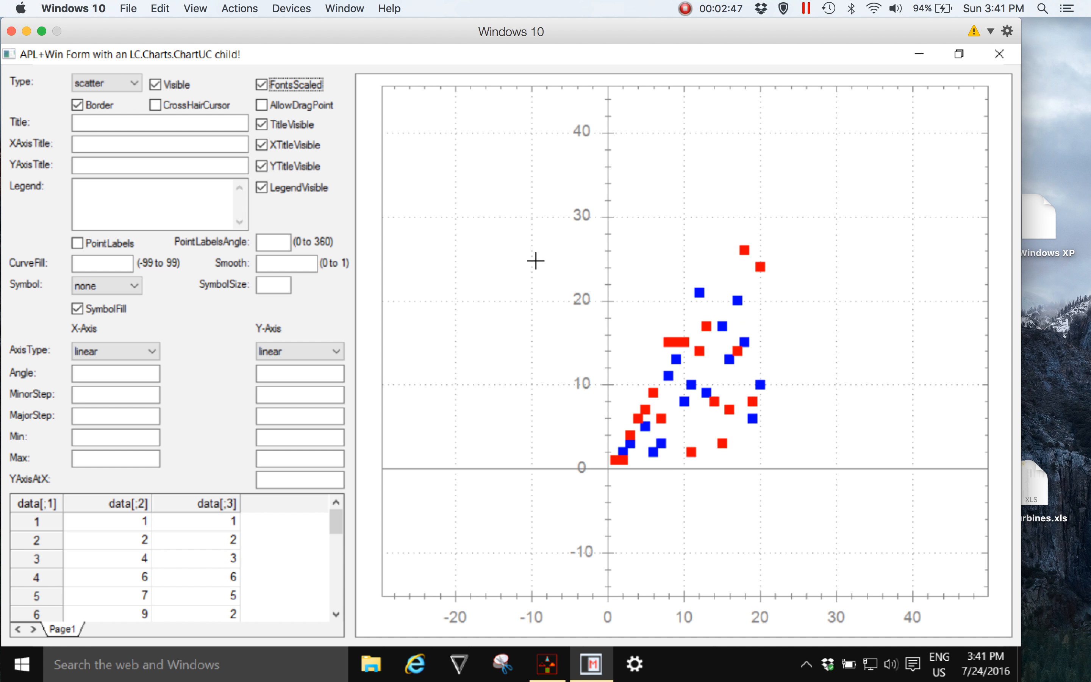
{"action": "scroll", "coordinate": [533, 261], "scroll_direction": "up", "scroll_amount": 1}
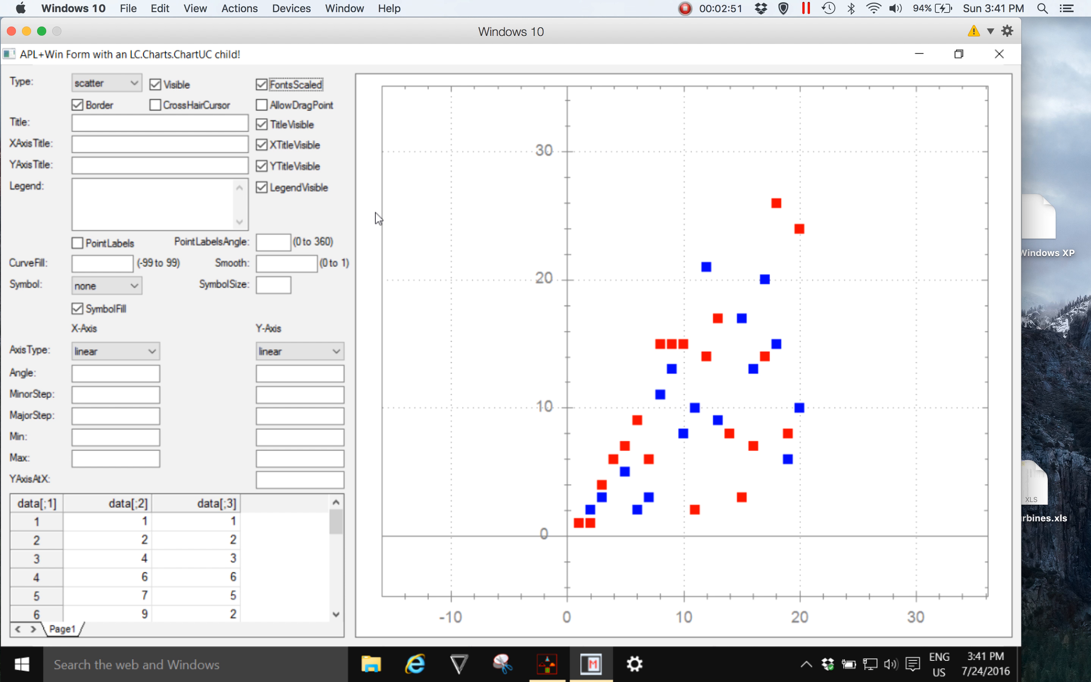
{"action": "left_click", "coordinate": [262, 86]}
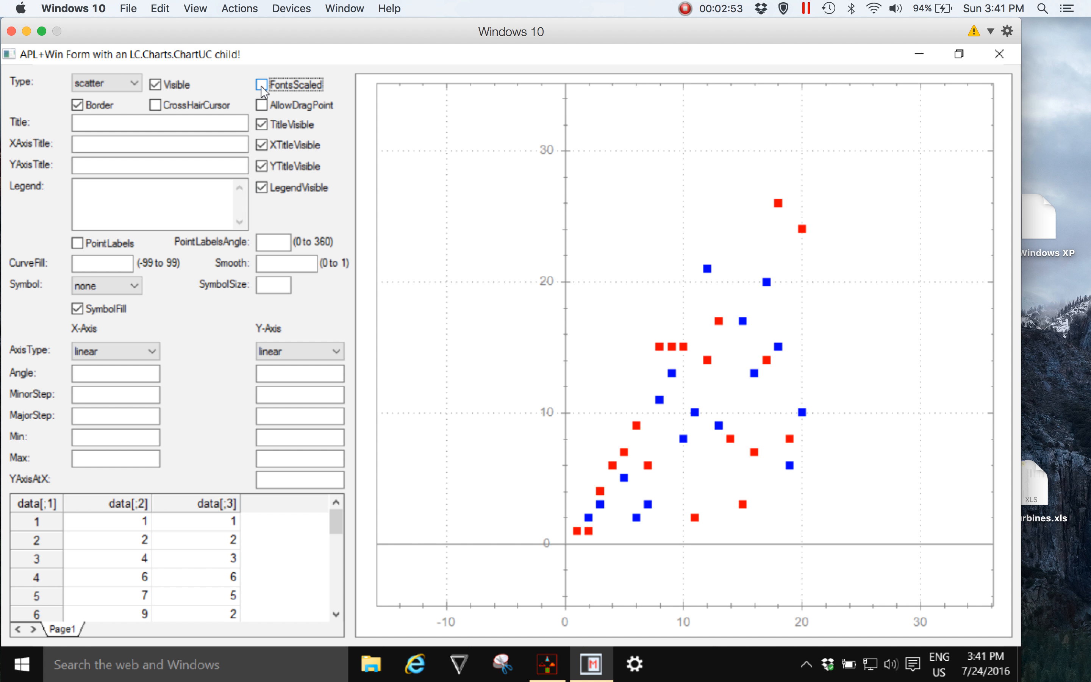
- Title the chart "My Chart"
{"action": "left_click", "coordinate": [144, 123]}
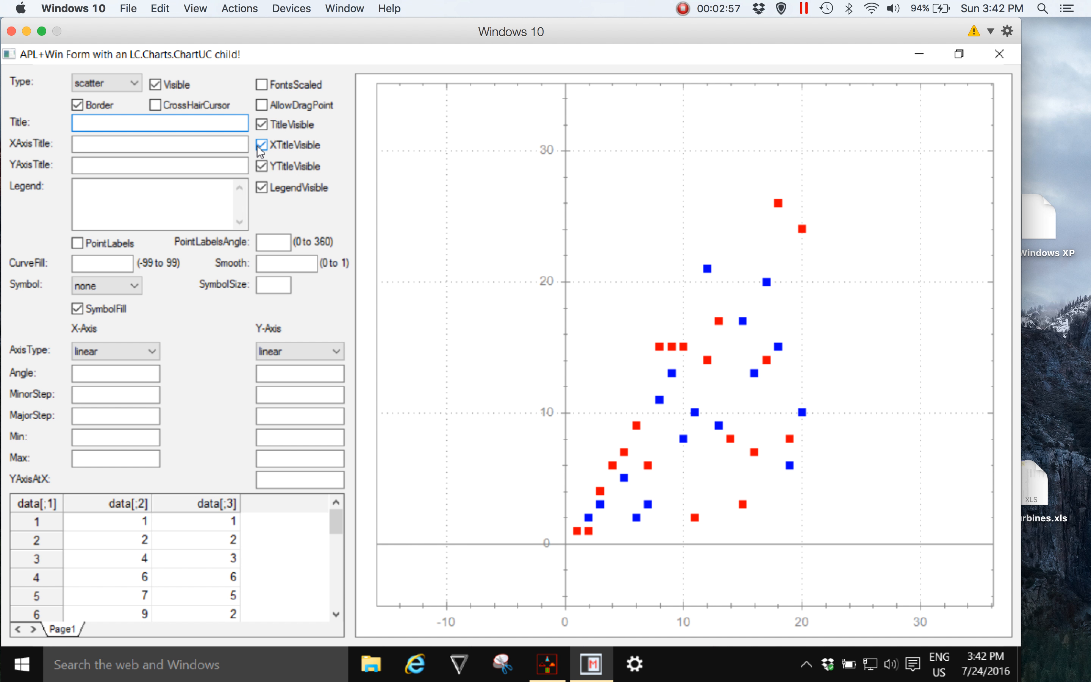
{"action": "type", "text": "My Chrt"}
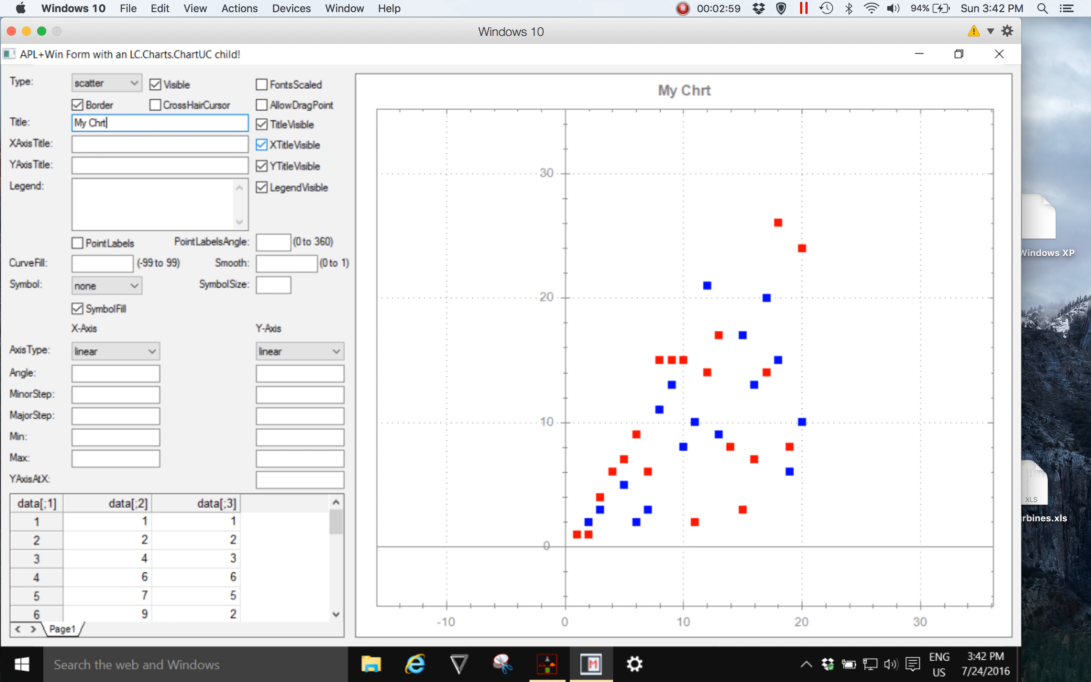
{"action": "key", "text": "BackSpace"}
{"action": "key", "text": "BackSpace"}
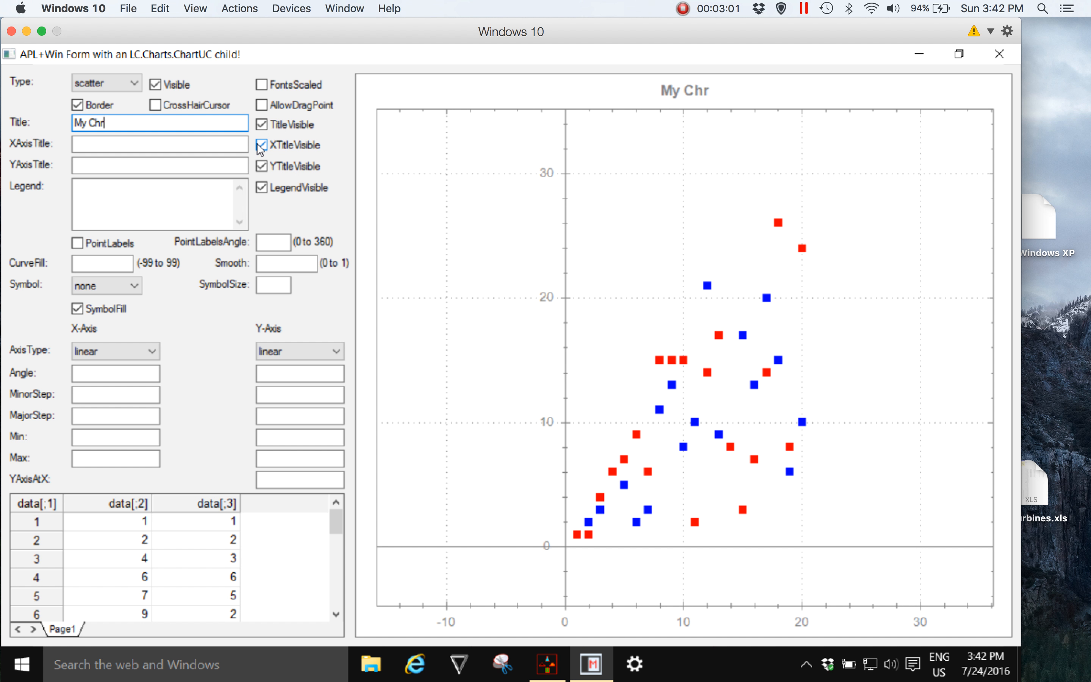
{"action": "type", "text": "art"}
- Label the X axis "X Values" and the Y axis "Y Value"
{"action": "left_click", "coordinate": [98, 142]}
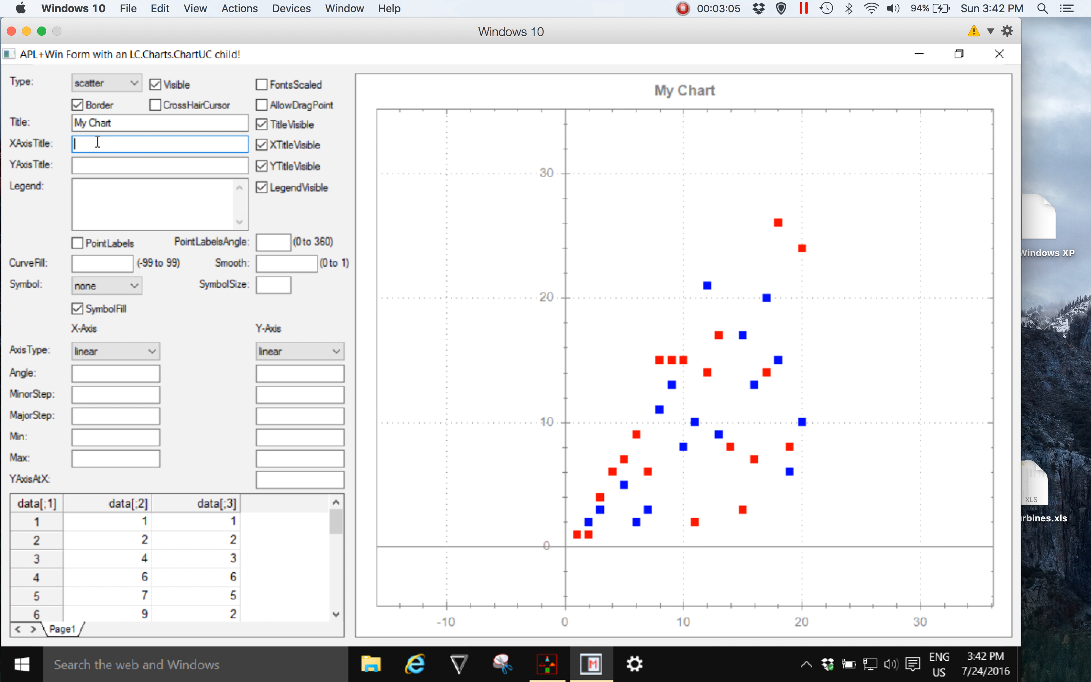
{"action": "type", "text": "X Values"}
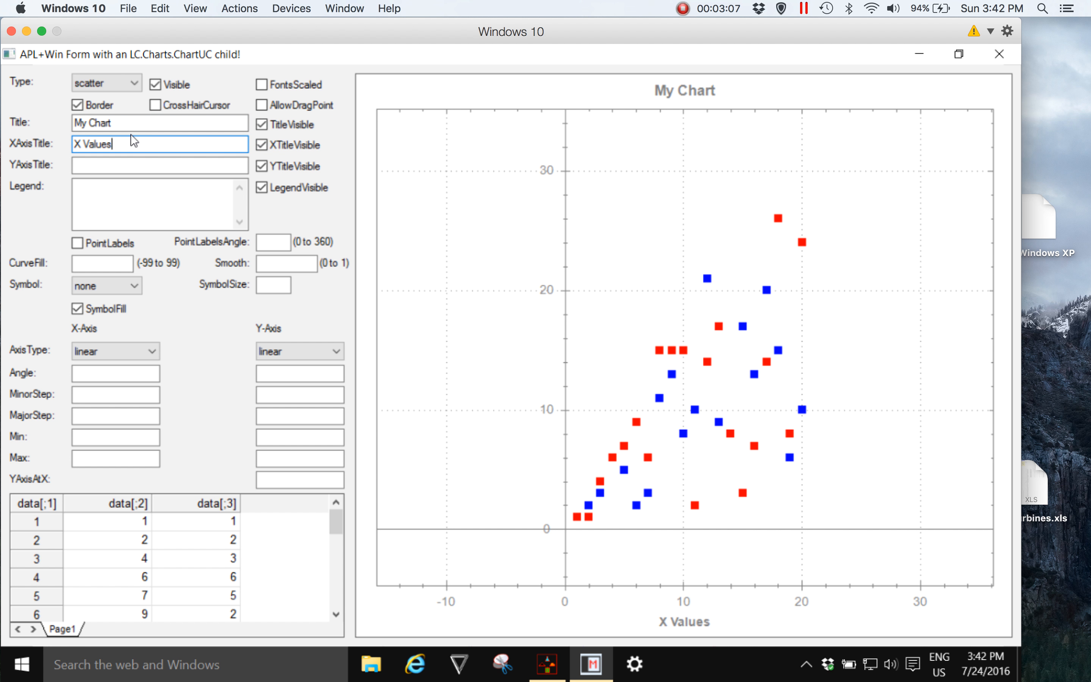
{"action": "left_click", "coordinate": [116, 162]}
{"action": "type", "text": "Y Value"}
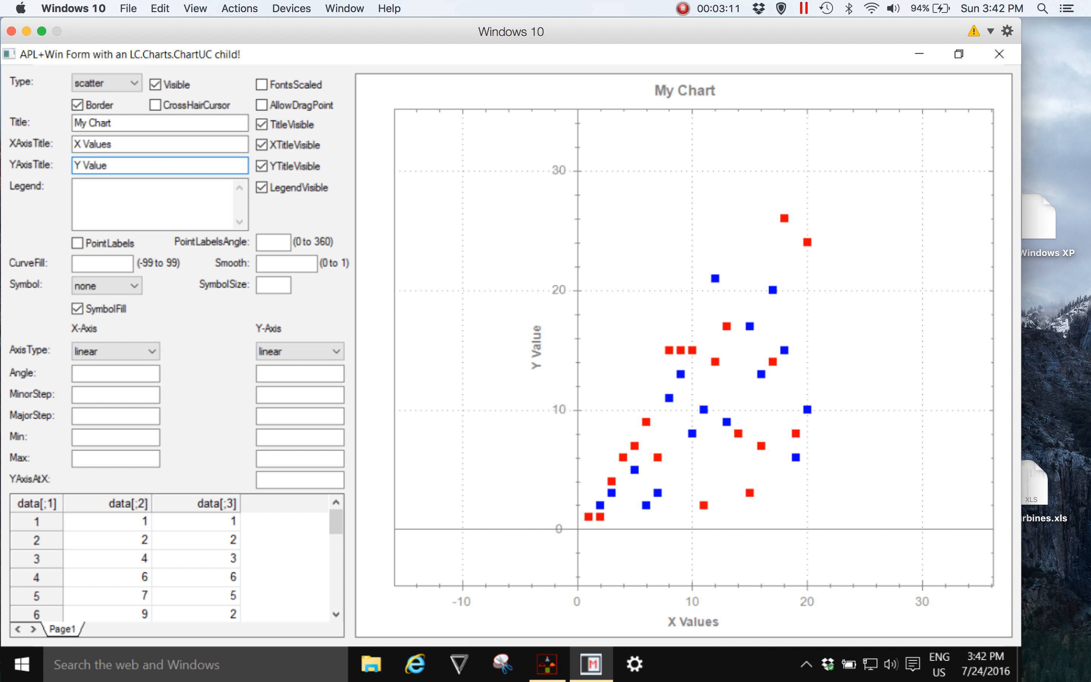
- Complete the Y axis title as "Y Values", and toggle the chart and axis titles off and on while turning the legend off
{"action": "type", "text": "s"}
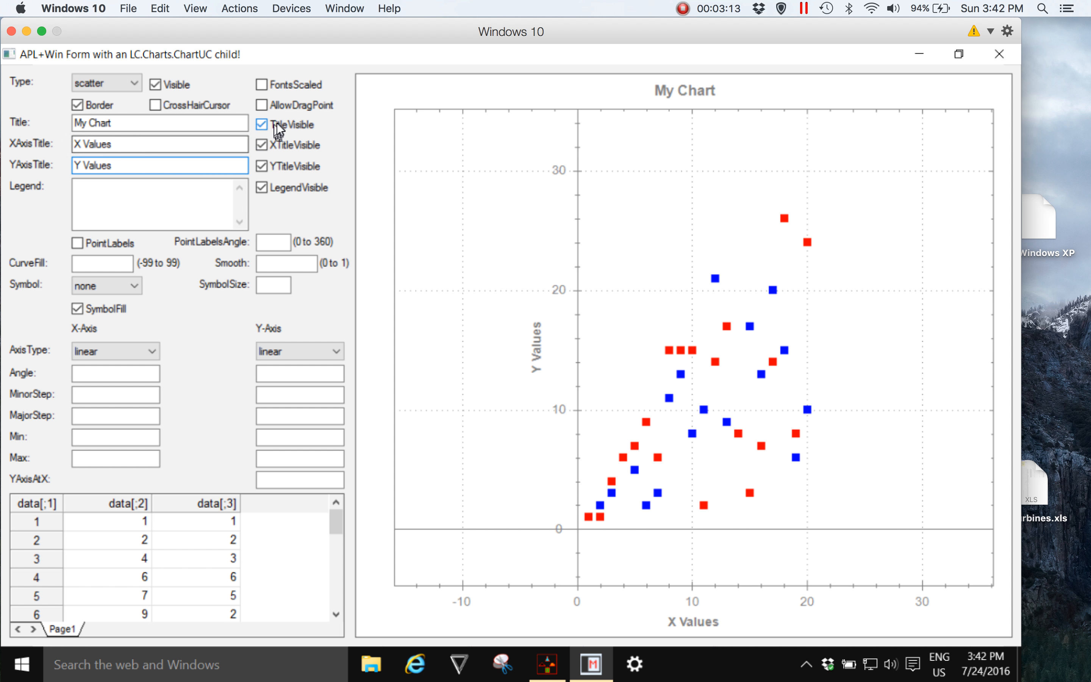
{"action": "left_click", "coordinate": [263, 126]}
{"action": "left_click", "coordinate": [262, 145]}
{"action": "left_click", "coordinate": [263, 166]}
{"action": "left_click", "coordinate": [266, 188]}
{"action": "left_click", "coordinate": [262, 166]}
{"action": "left_click", "coordinate": [262, 145]}
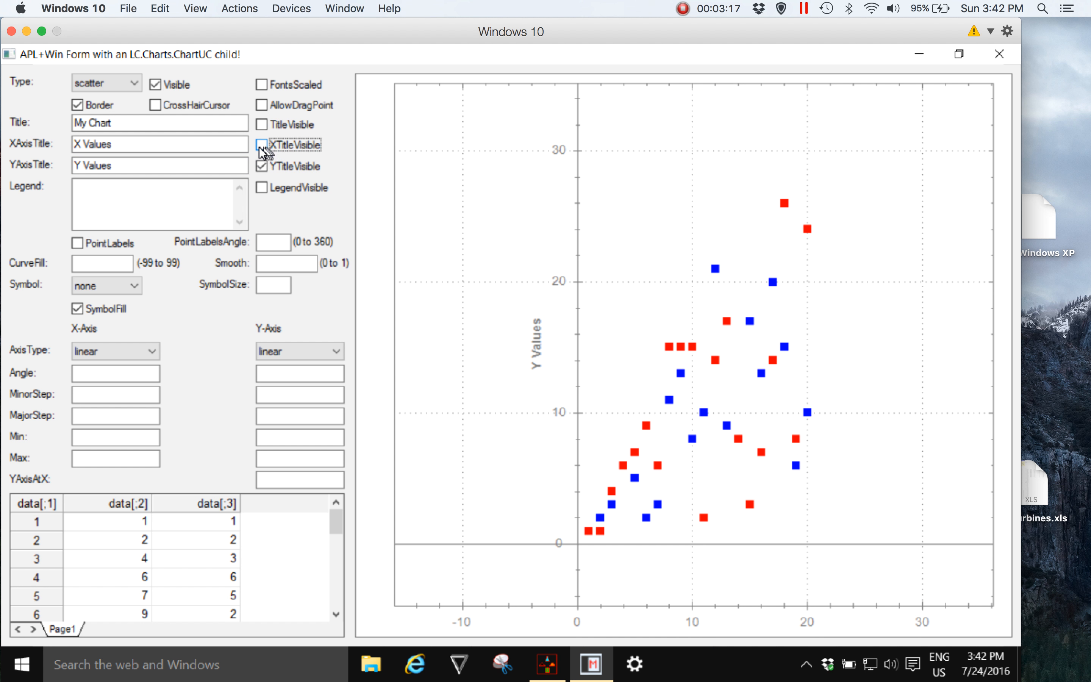
{"action": "left_click", "coordinate": [263, 125]}
- Enter "Red Data Set" as the first legend entry, correcting the misspelled word
{"action": "left_click", "coordinate": [85, 184]}
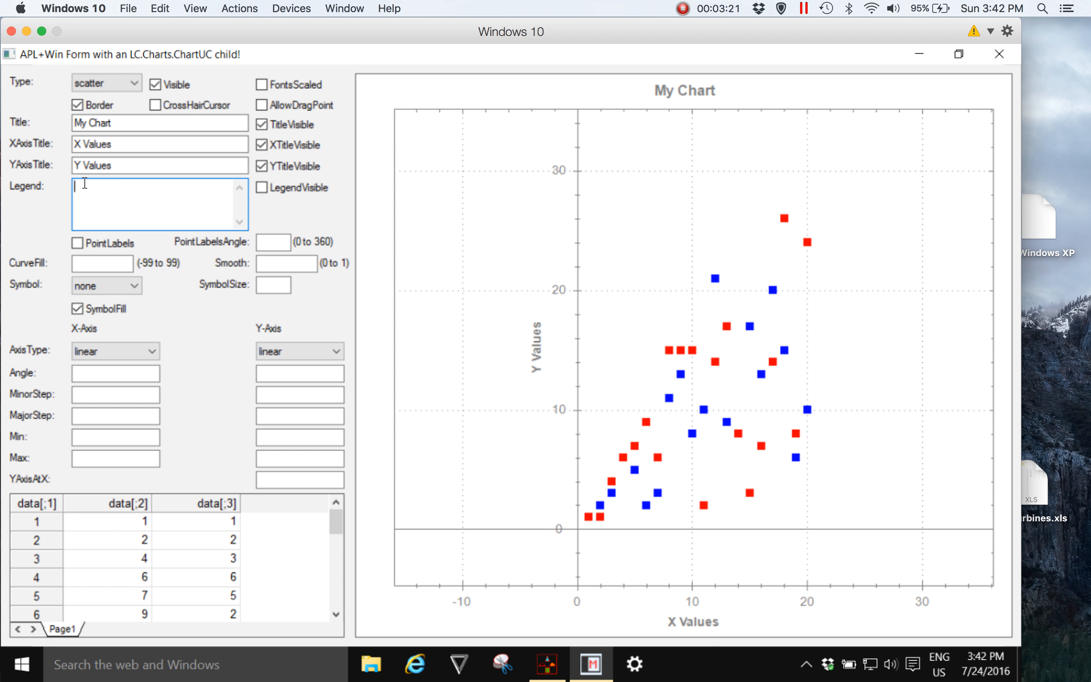
{"action": "type", "text": "Red Dat Set"}
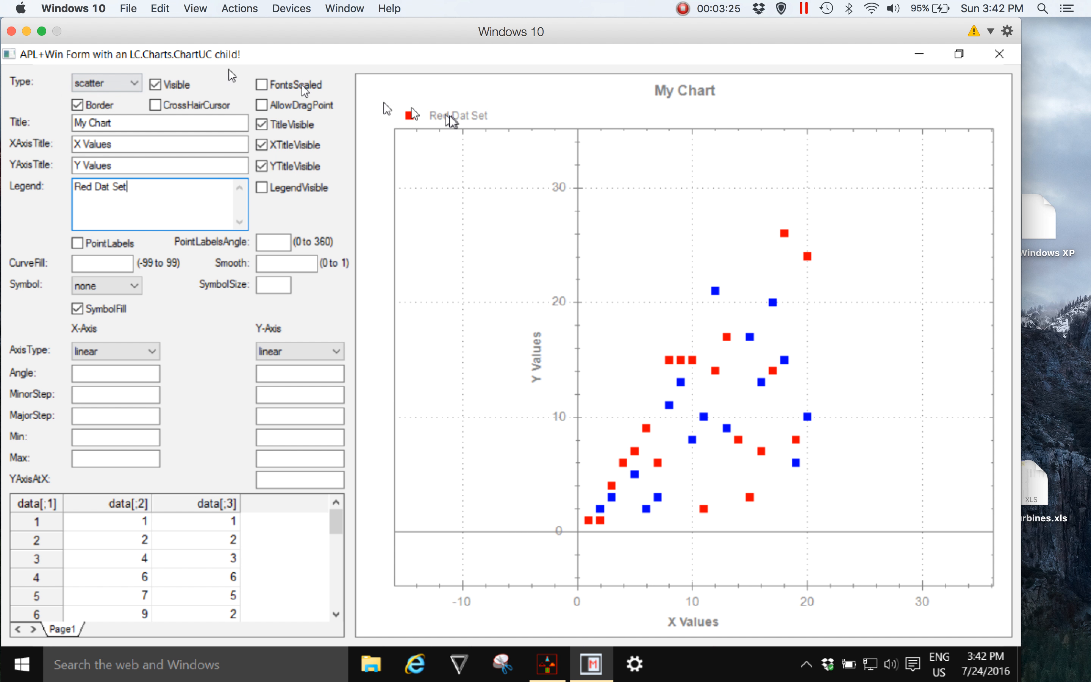
{"action": "left_click", "coordinate": [107, 185]}
{"action": "type", "text": "a"}
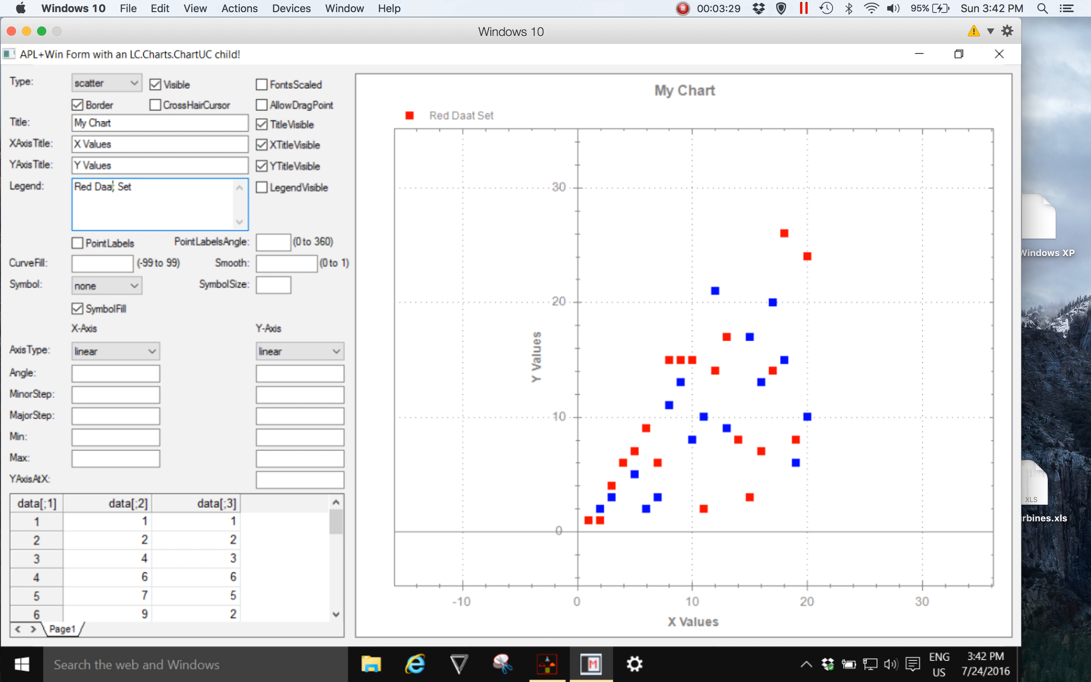
{"action": "key", "text": "BackSpace"}
{"action": "key", "text": "Right"}
{"action": "type", "text": "a"}
- Add "Blue Data Set" as the second legend line, keeping the first line as "Red Data Set"
{"action": "left_click", "coordinate": [130, 187]}
{"action": "key", "text": "Return"}
{"action": "type", "text": "Blue Data Set"}
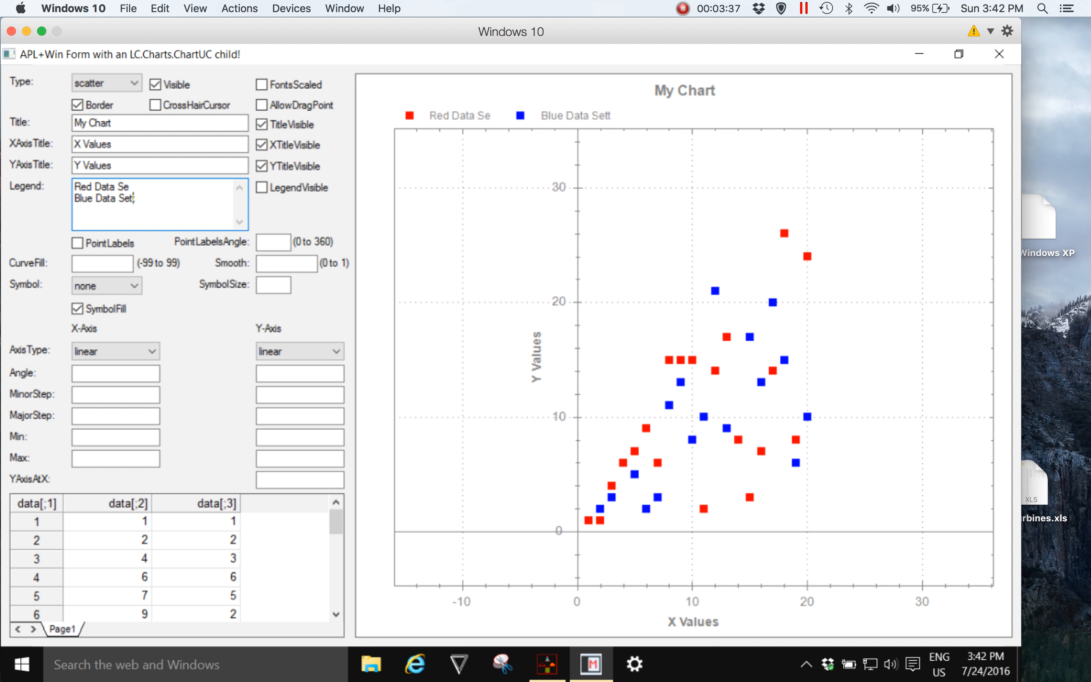
{"action": "key", "text": "Delete"}
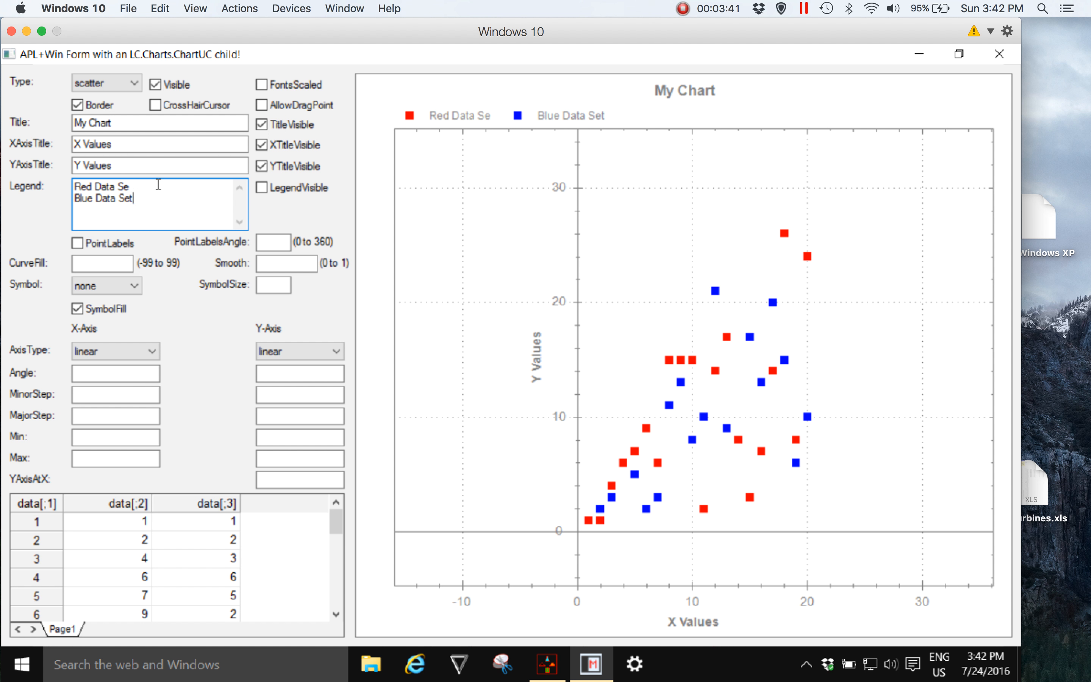
{"action": "type", "text": "t"}
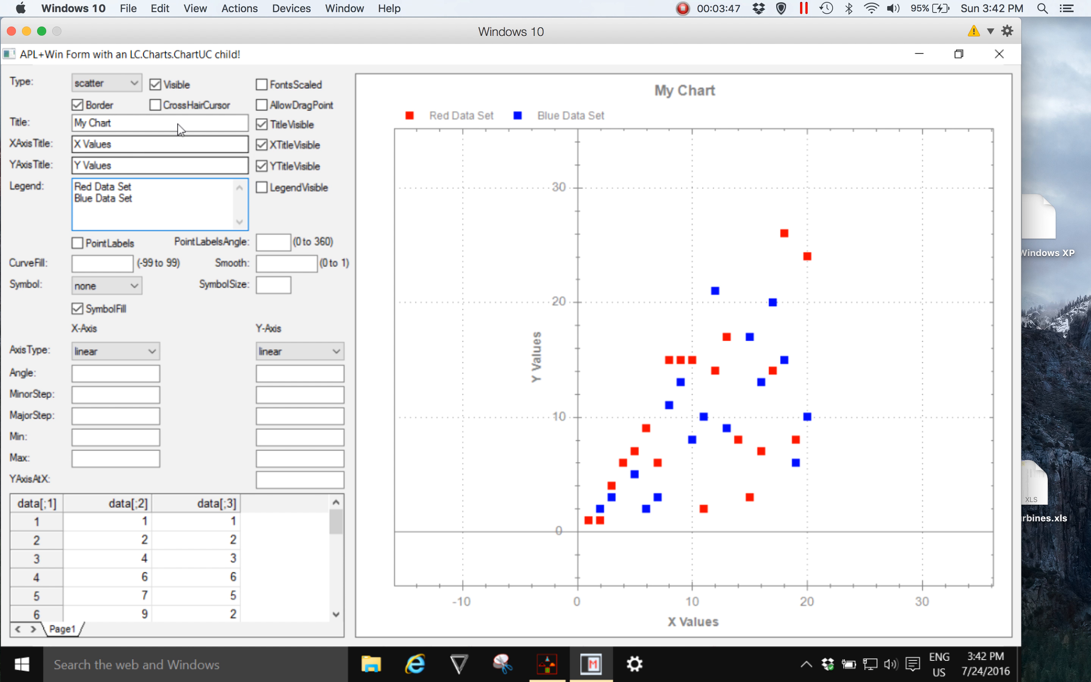
- Change the chart type to curve and turn on the legend's visibility
{"action": "left_click", "coordinate": [106, 83]}
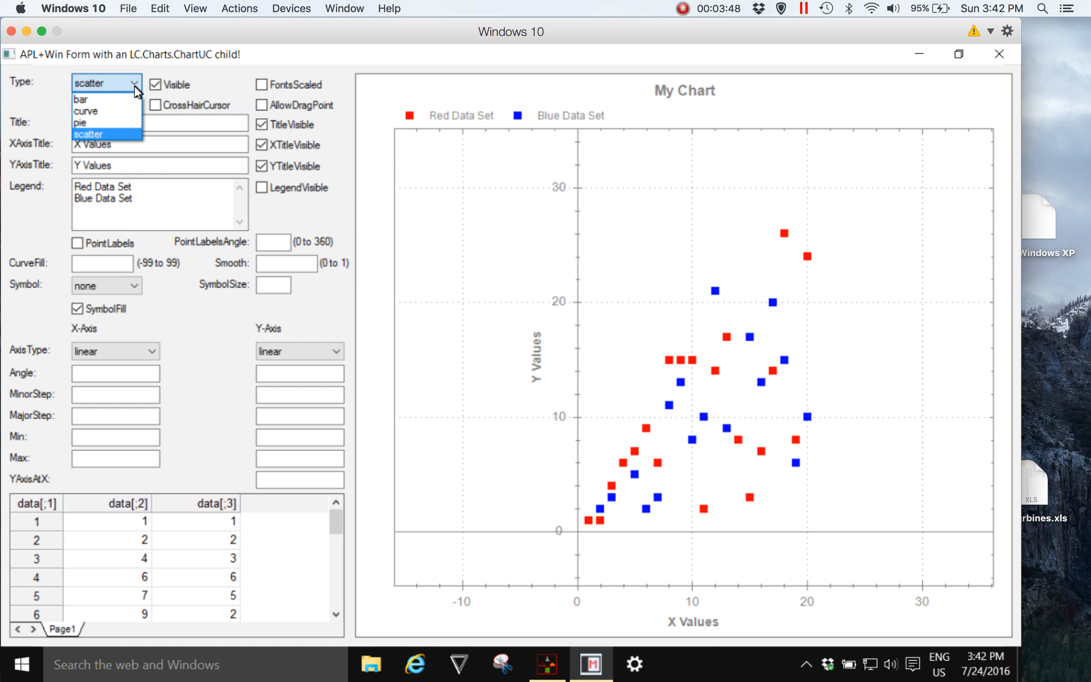
{"action": "left_click", "coordinate": [104, 111]}
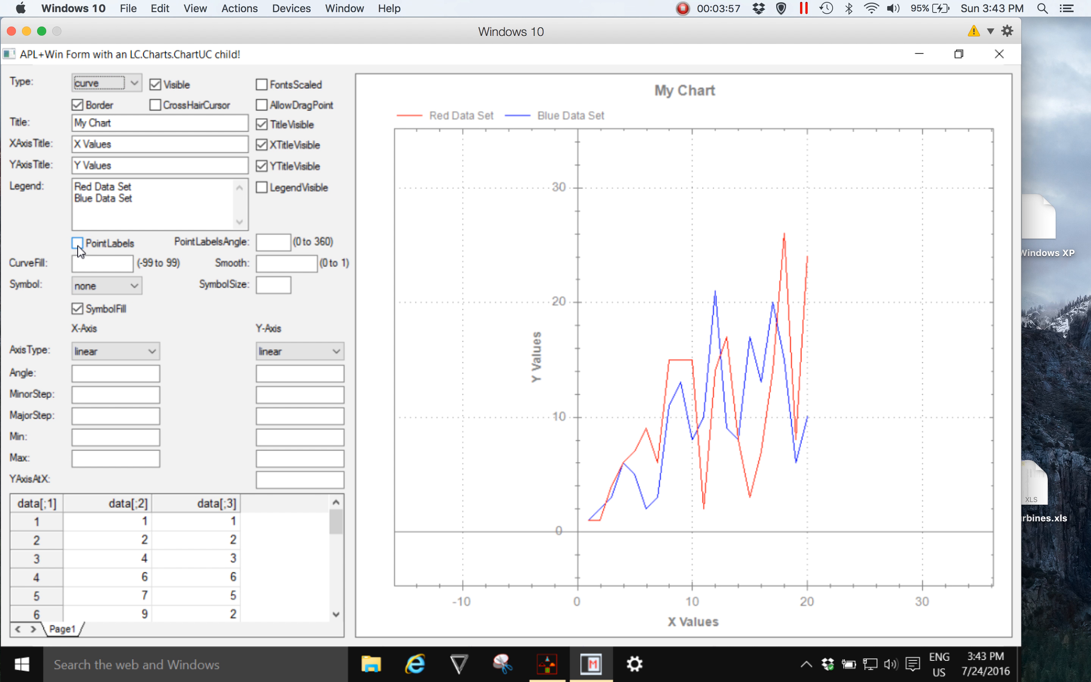
{"action": "left_click", "coordinate": [262, 187]}
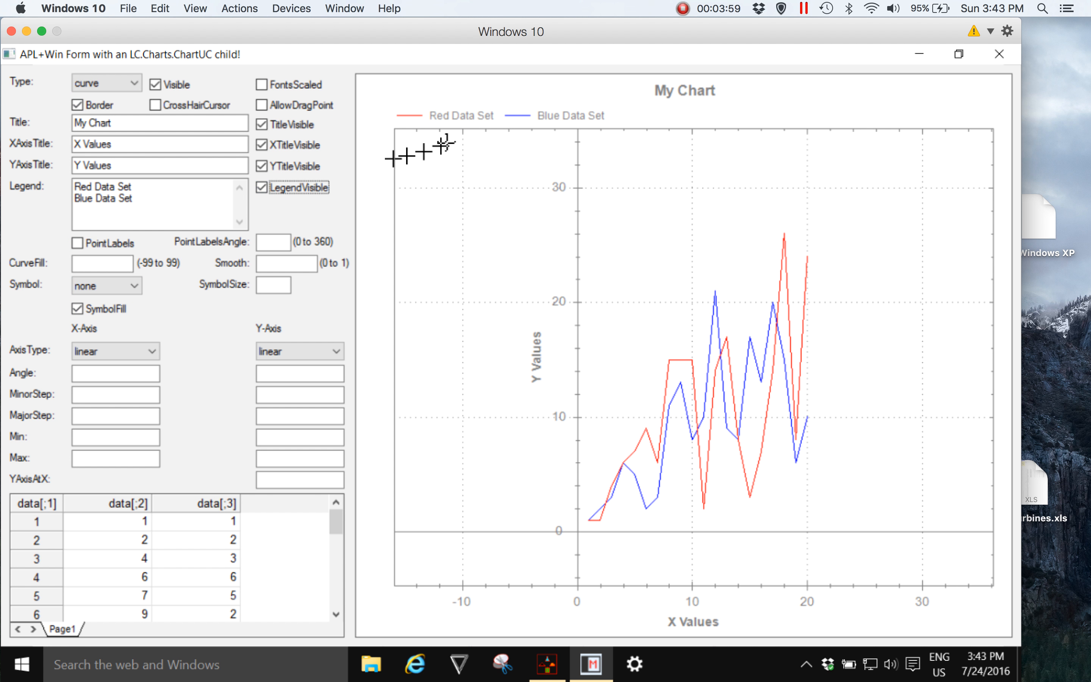
- Turn on the point labels and inspect them on both curves
{"action": "left_click", "coordinate": [78, 243]}
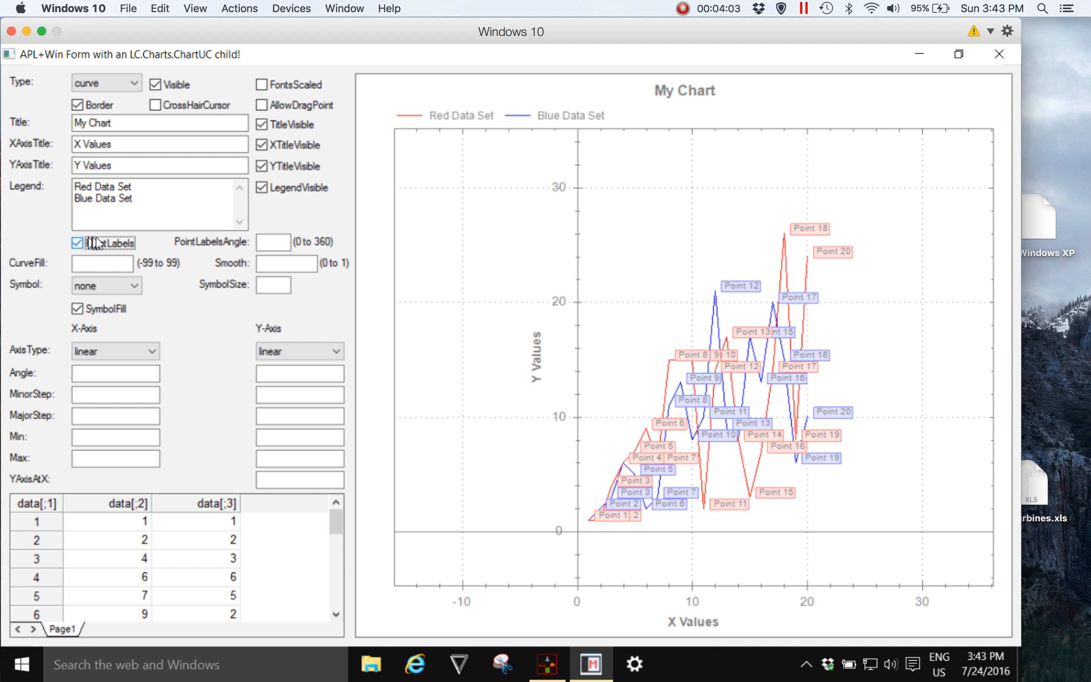
{"action": "left_click_drag", "start_coordinate": [746, 409], "coordinate": [629, 374]}
{"action": "scroll", "coordinate": [629, 374], "scroll_direction": "down", "scroll_amount": 2}
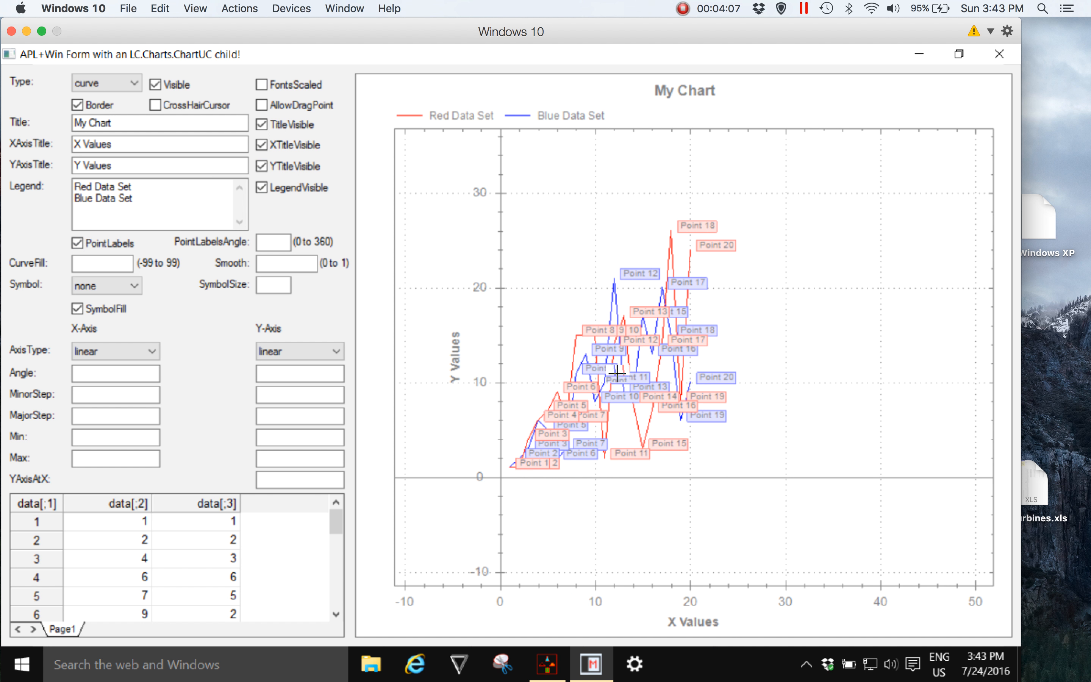
{"action": "scroll", "coordinate": [614, 373], "scroll_direction": "up", "scroll_amount": 4}
{"action": "scroll", "coordinate": [579, 373], "scroll_direction": "down", "scroll_amount": 3}
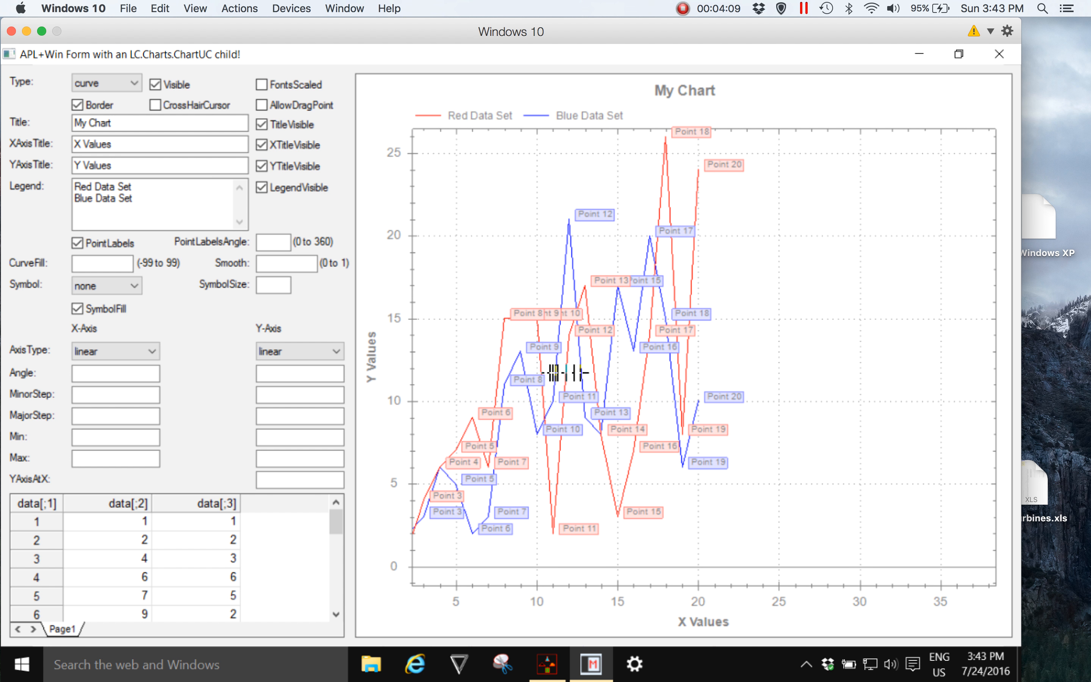
{"action": "left_click_drag", "start_coordinate": [561, 373], "coordinate": [641, 366]}
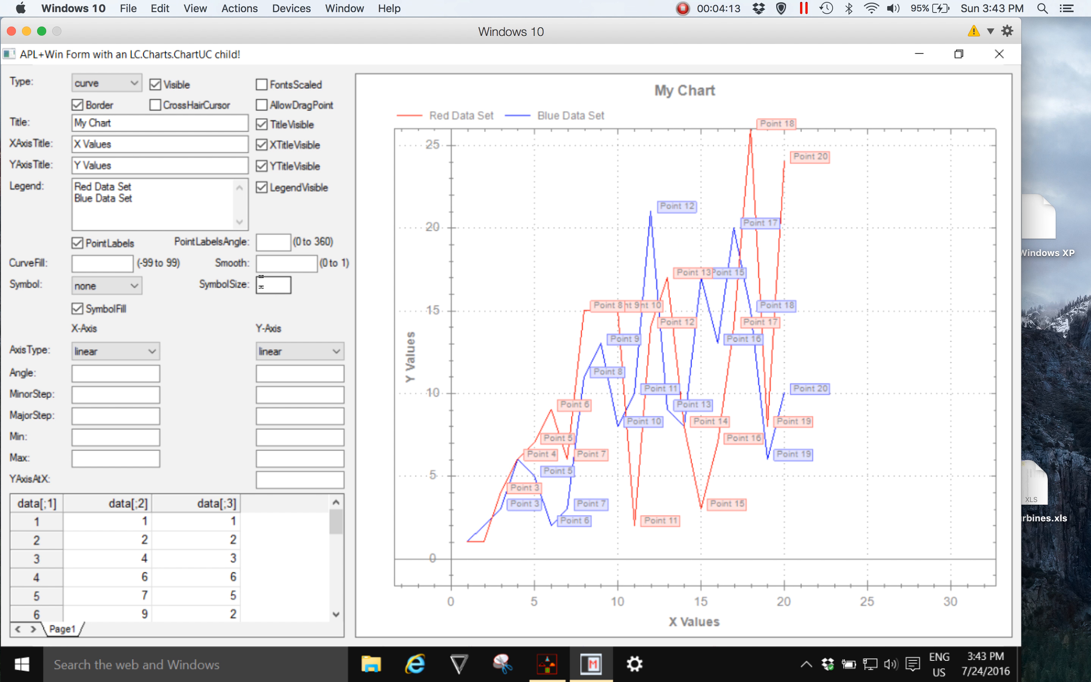
- Try point label angles of 45 and 90, set the angle back to 0, and turn the point labels off
{"action": "left_click", "coordinate": [268, 242]}
{"action": "type", "text": "45"}
{"action": "double_click", "coordinate": [277, 247]}
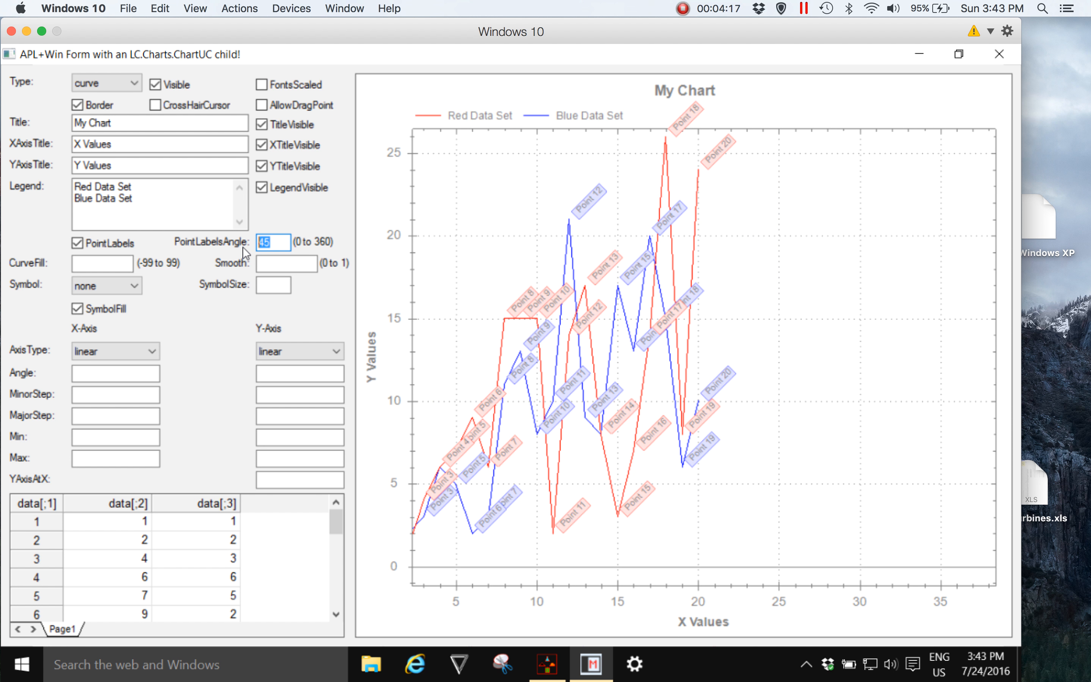
{"action": "type", "text": "90"}
{"action": "double_click", "coordinate": [275, 242]}
{"action": "type", "text": "0"}
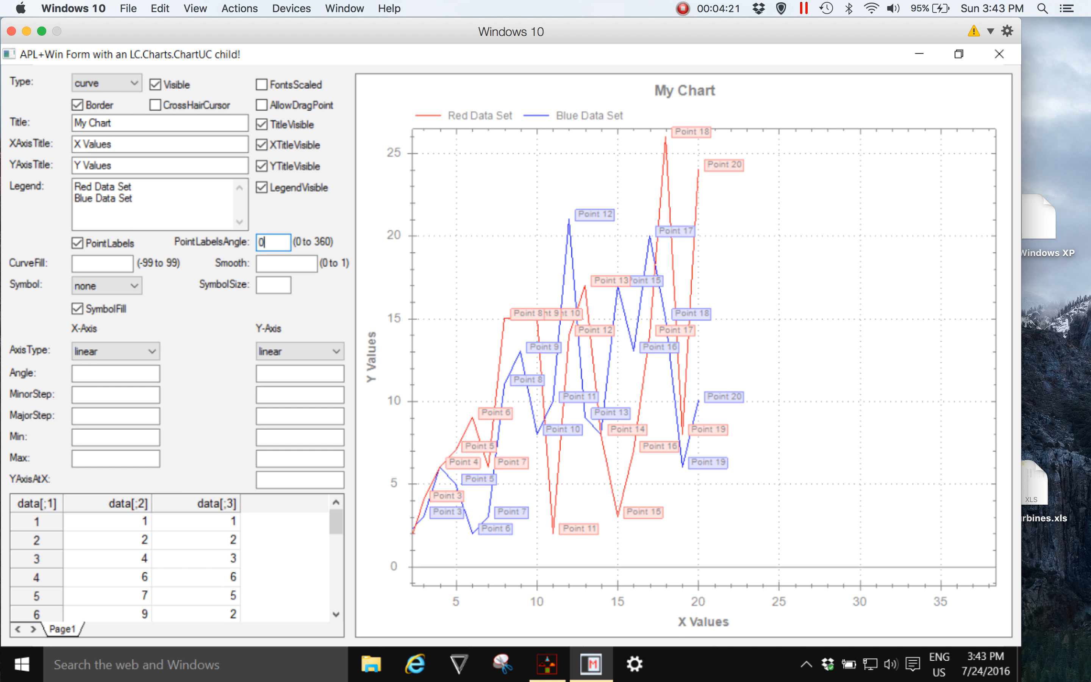
{"action": "left_click", "coordinate": [78, 243]}
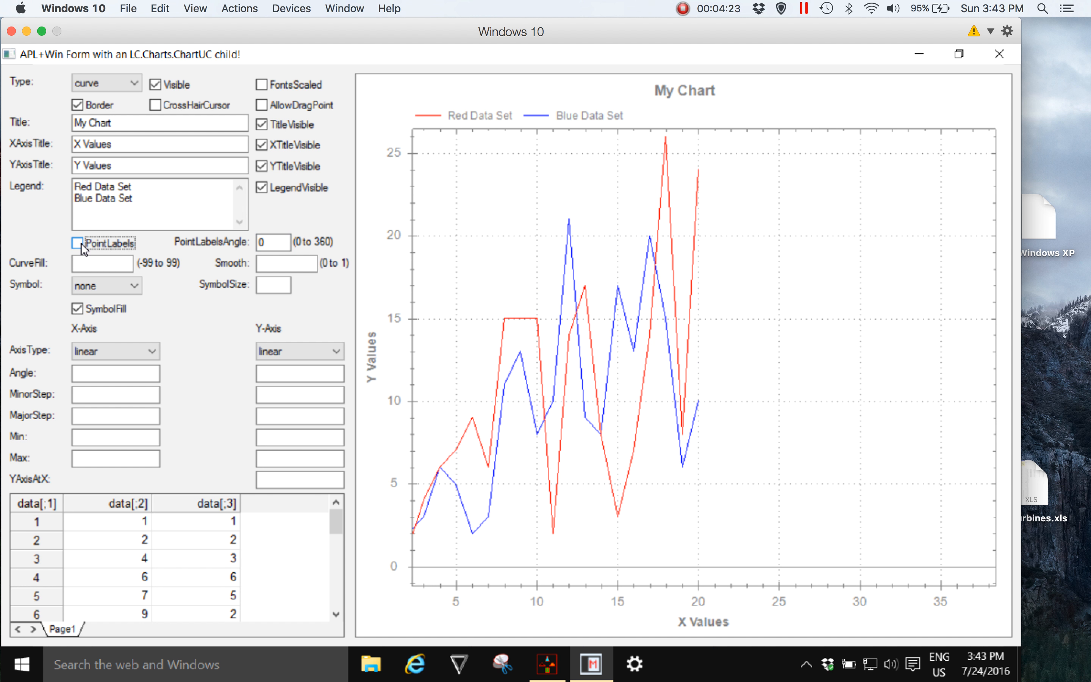
- Fill the areas under the curves with a CurveFill value of 10
{"action": "left_click_drag", "start_coordinate": [575, 377], "coordinate": [724, 410]}
{"action": "left_click", "coordinate": [83, 261]}
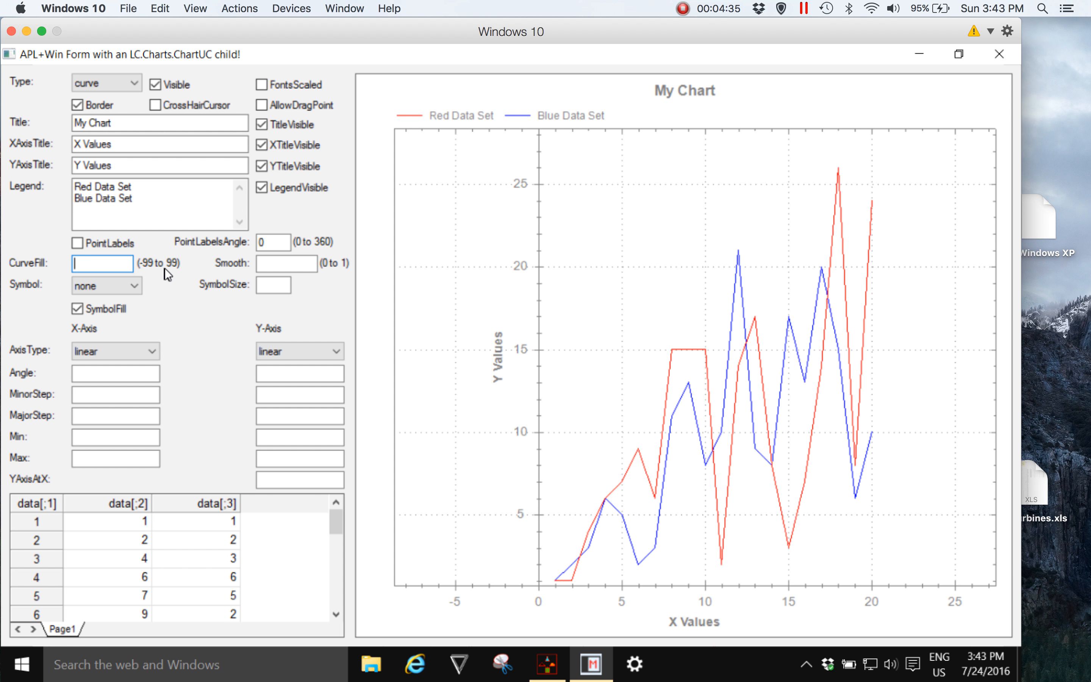
{"action": "type", "text": "1"}
{"action": "double_click", "coordinate": [77, 263]}
{"action": "type", "text": "0"}
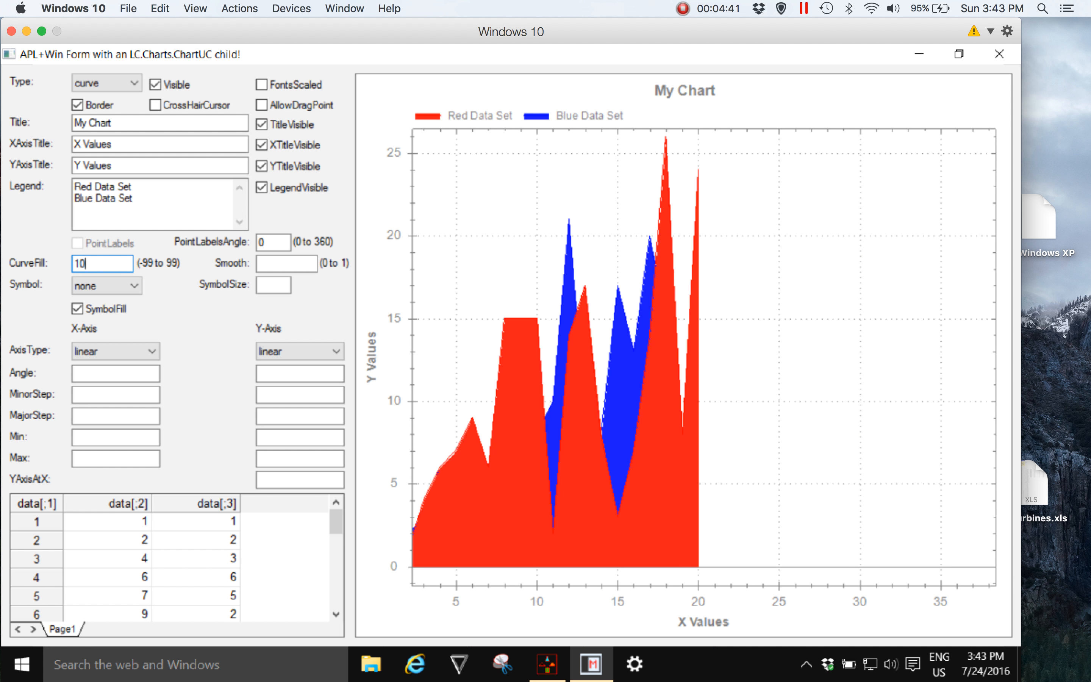
{"action": "left_click", "coordinate": [450, 312]}
- Try a CurveFill value of 95 on the curves and clear the value again
{"action": "double_click", "coordinate": [90, 264]}
{"action": "type", "text": "95"}
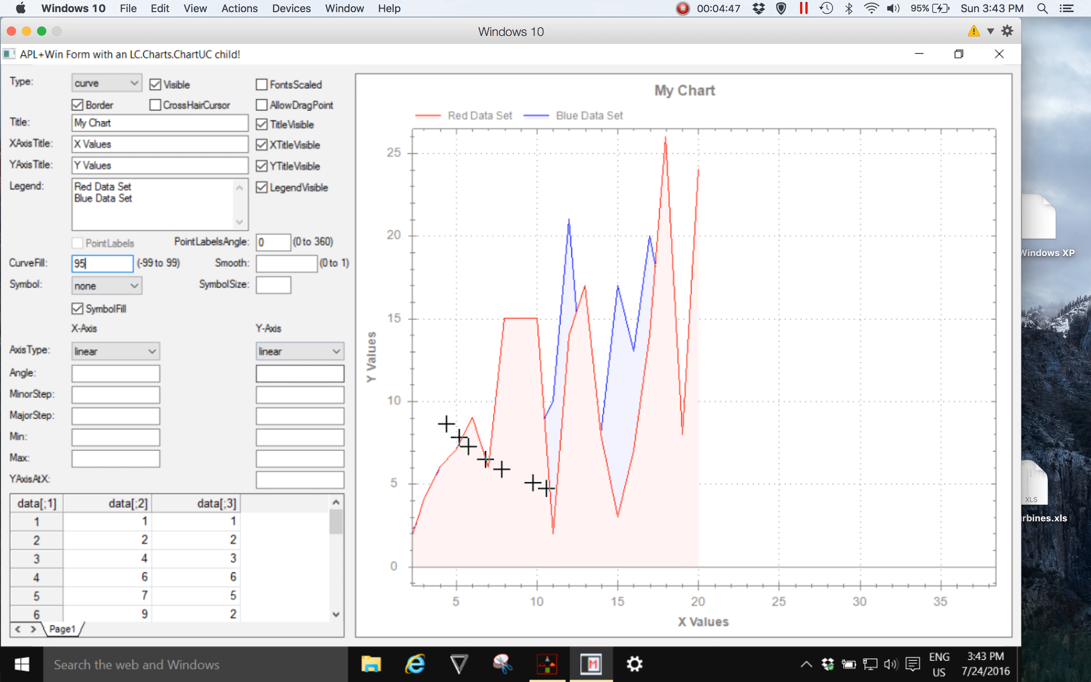
{"action": "left_click_drag", "start_coordinate": [581, 394], "coordinate": [729, 415]}
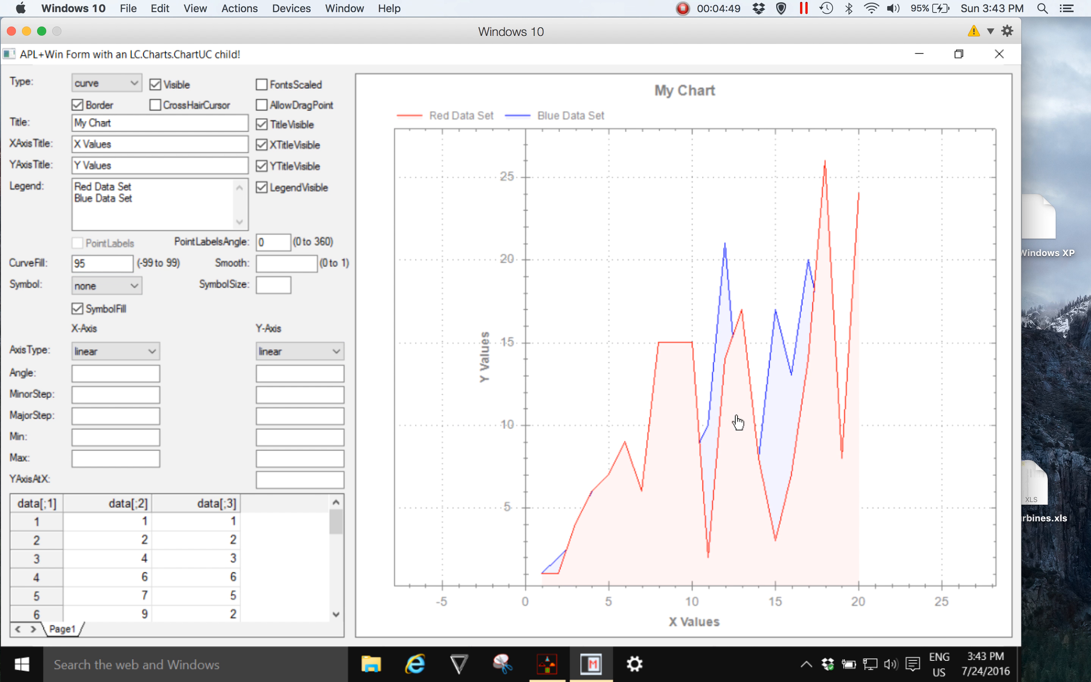
{"action": "left_click_drag", "start_coordinate": [100, 261], "coordinate": [68, 266]}
{"action": "key", "text": "BackSpace"}
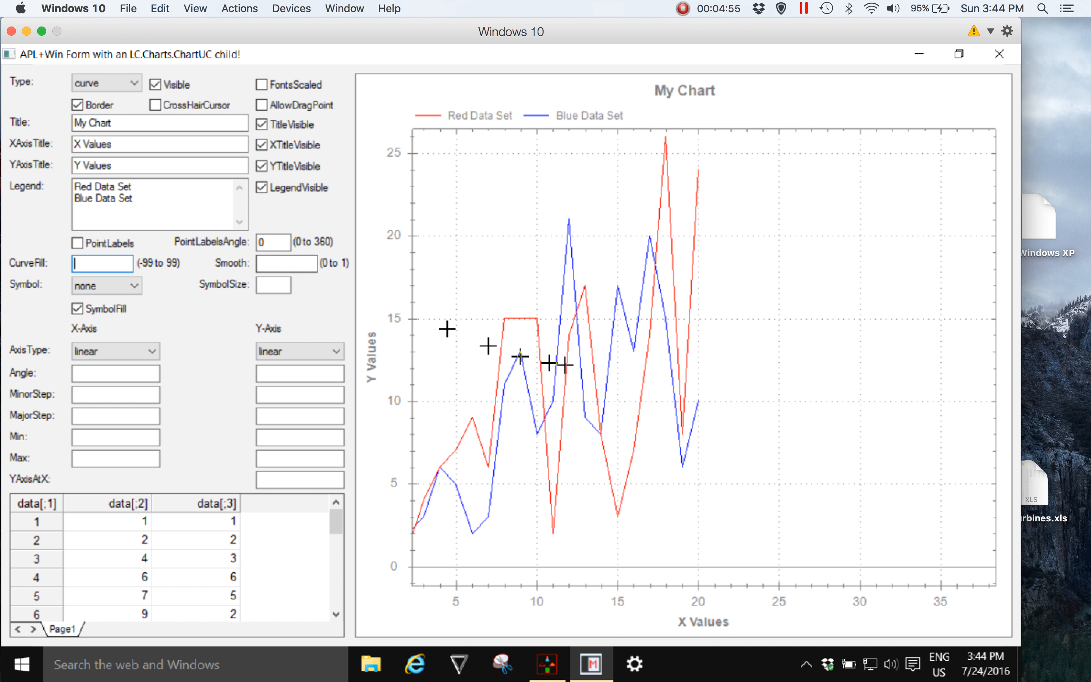
- Smooth both curves with a Smooth value of 0.5
{"action": "left_click_drag", "start_coordinate": [538, 363], "coordinate": [723, 370]}
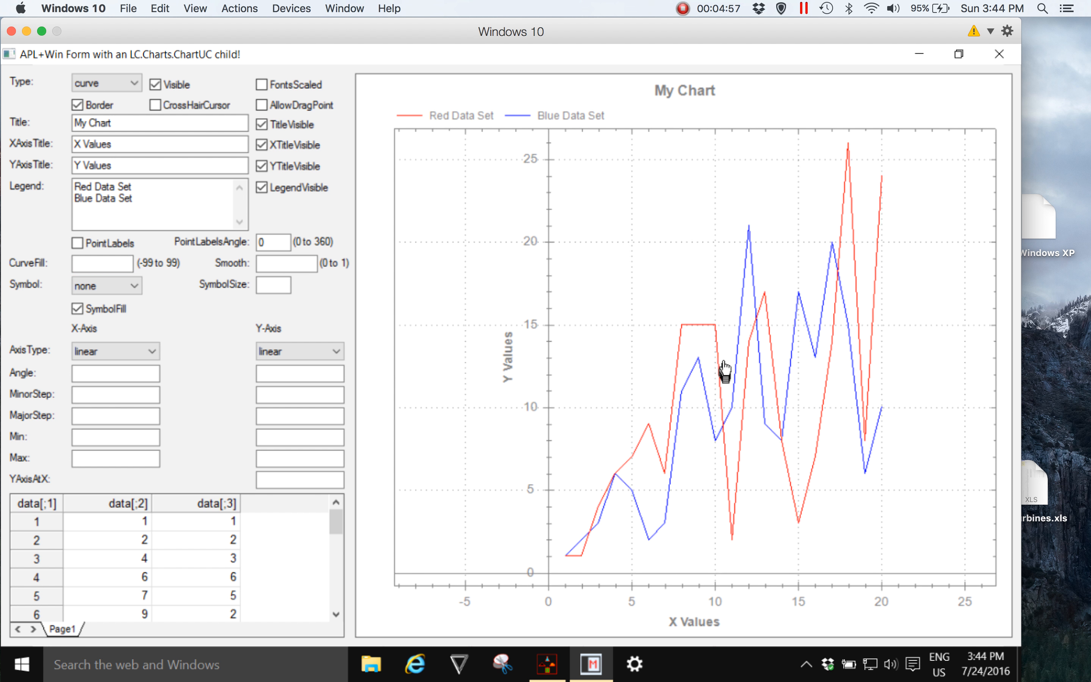
{"action": "left_click", "coordinate": [276, 263]}
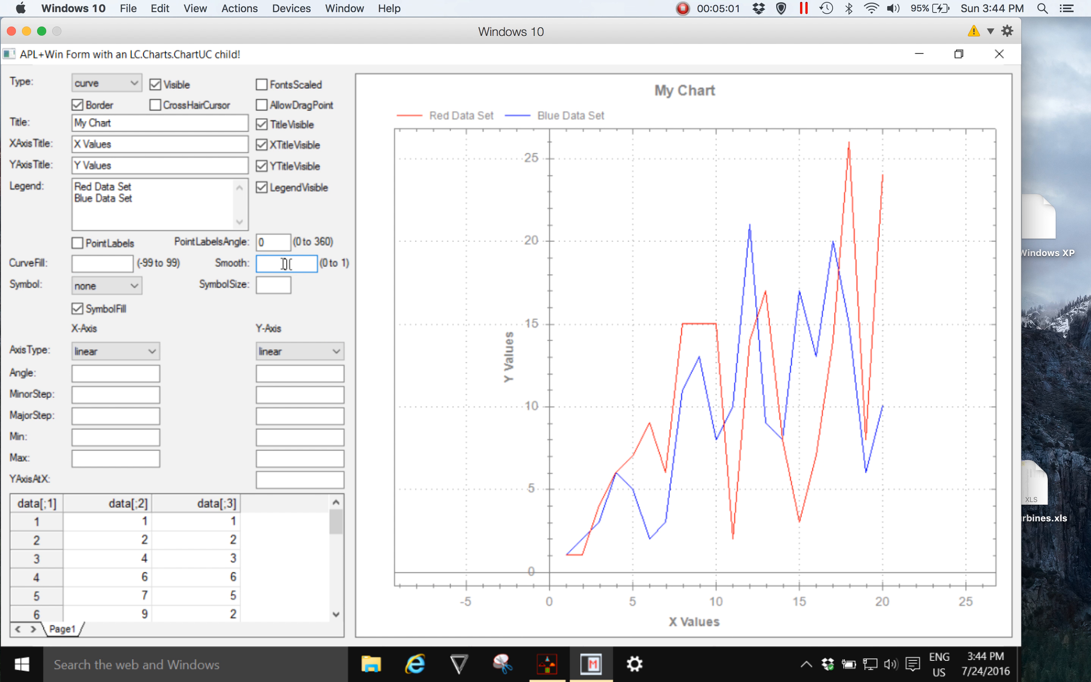
{"action": "type", "text": "0.5"}
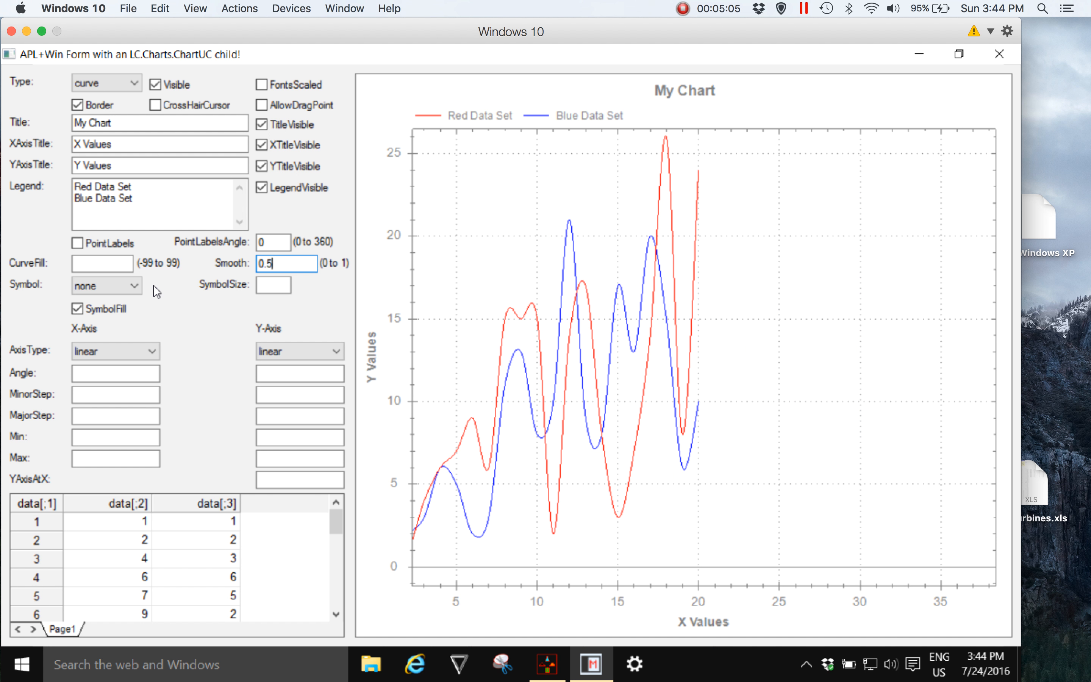
- Mark the data points with diamond symbols and toggle the symbol fill off and back on
{"action": "left_click", "coordinate": [81, 291]}
{"action": "left_click", "coordinate": [92, 329]}
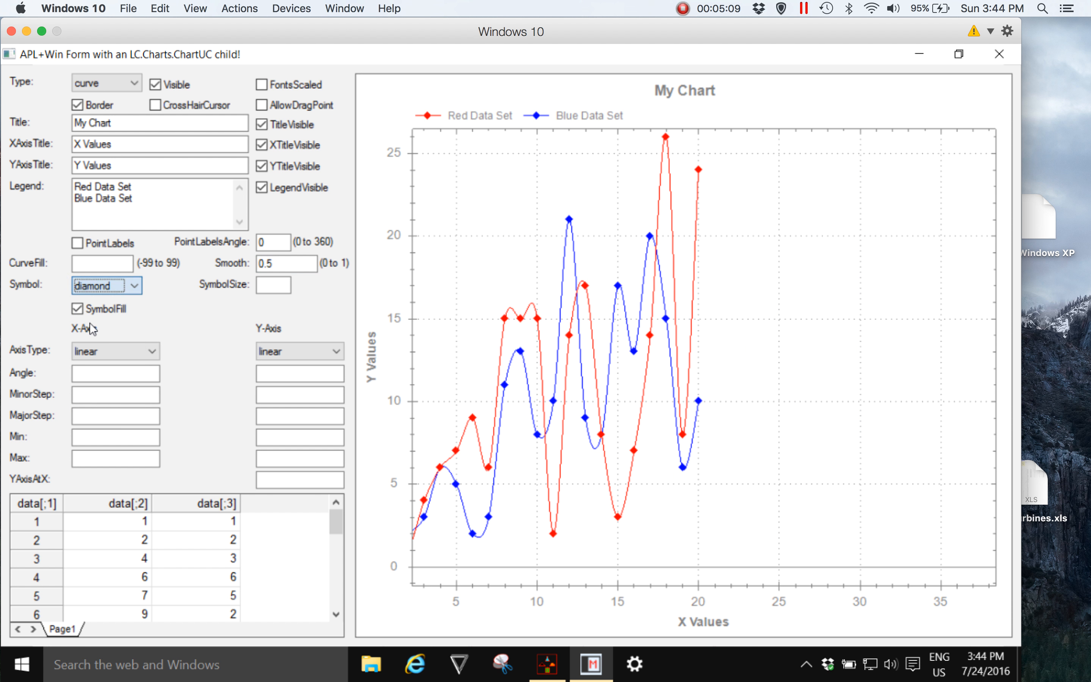
{"action": "left_click", "coordinate": [78, 309]}
{"action": "left_click", "coordinate": [78, 310]}
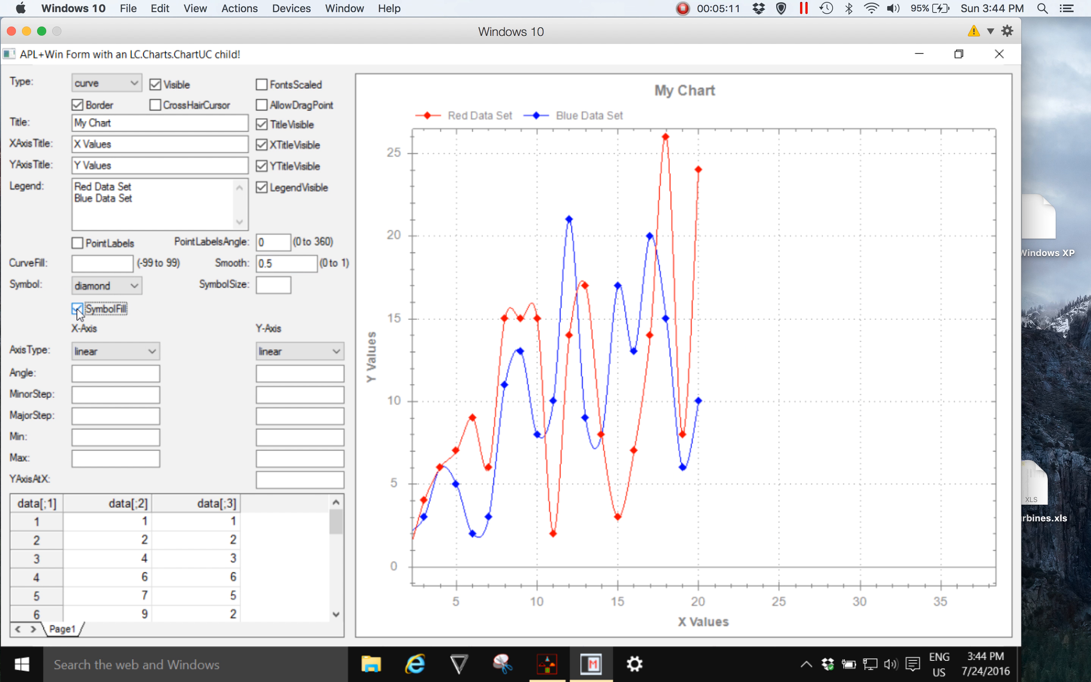
- Set the symbol size to 20 and turn off the symbol fill
{"action": "left_click", "coordinate": [271, 287]}
{"action": "type", "text": "20"}
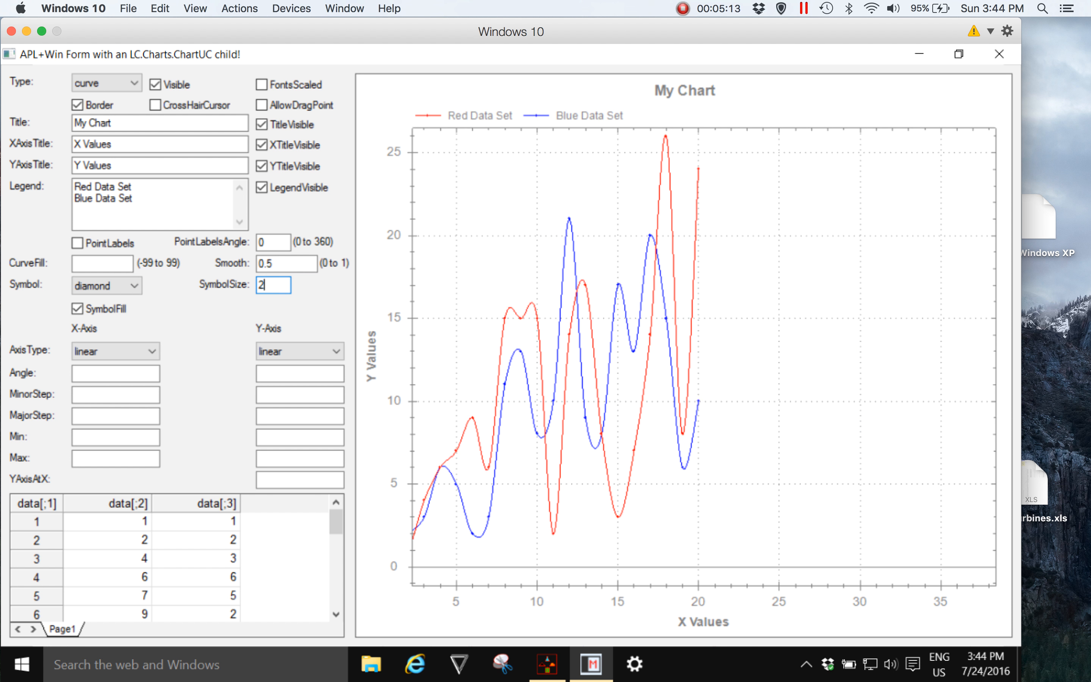
{"action": "left_click", "coordinate": [81, 310]}
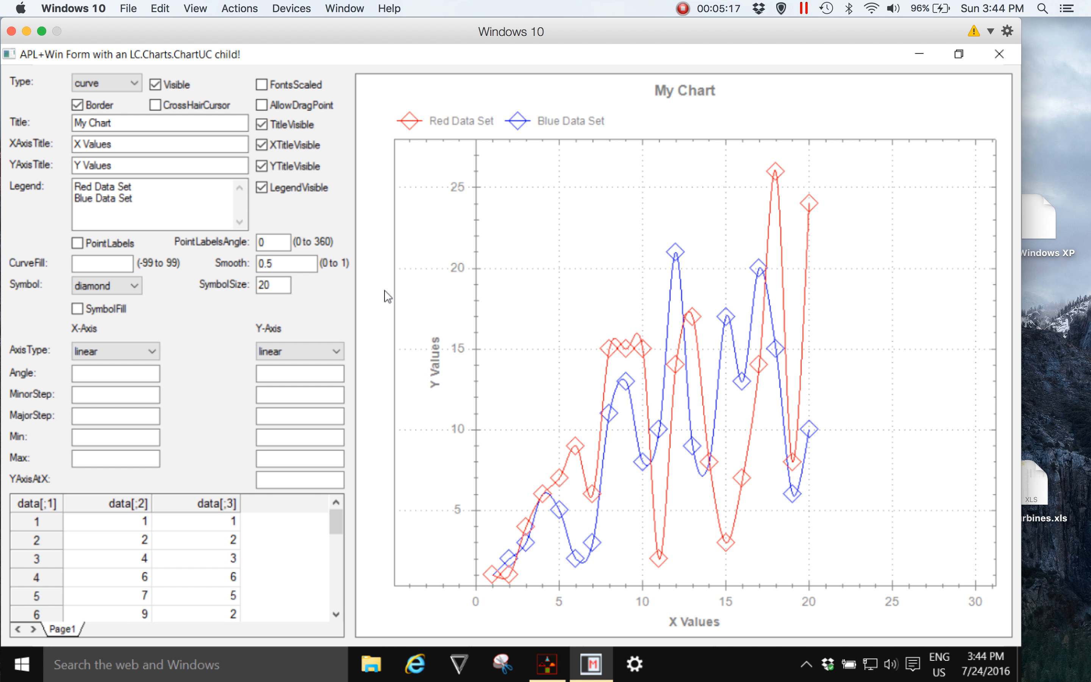
- Set the curves' Smooth value to 0
{"action": "left_click", "coordinate": [294, 263]}
{"action": "key", "text": "BackSpace"}
{"action": "key", "text": "BackSpace"}
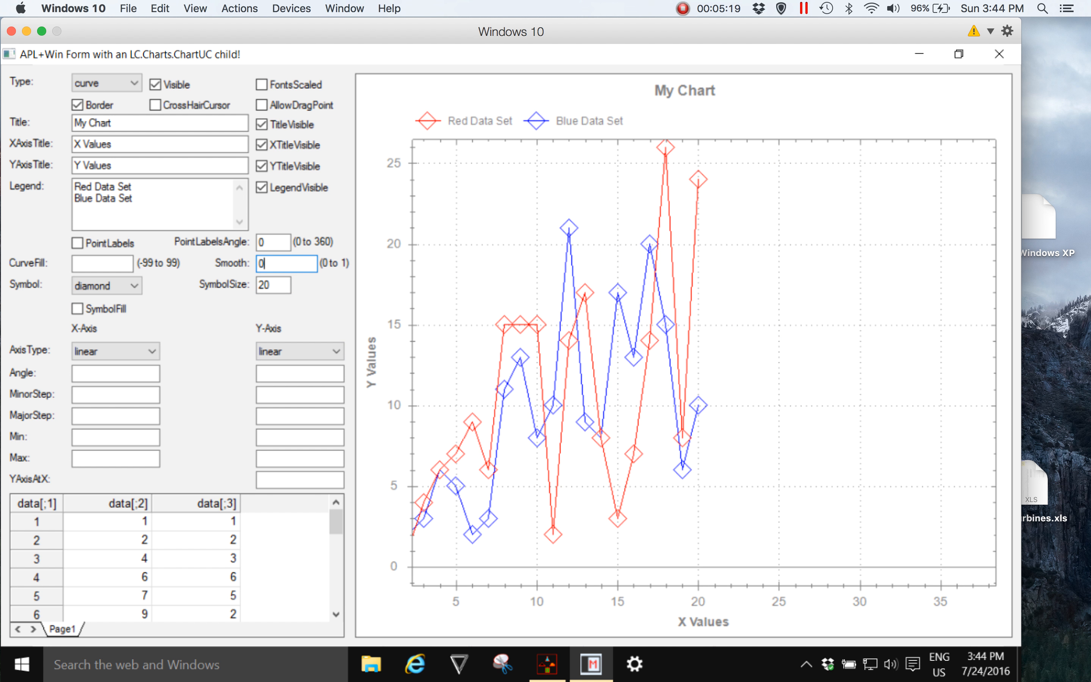
- Set the axis type of both the X-axis and the Y-axis to log
{"action": "left_click_drag", "start_coordinate": [434, 317], "coordinate": [585, 340]}
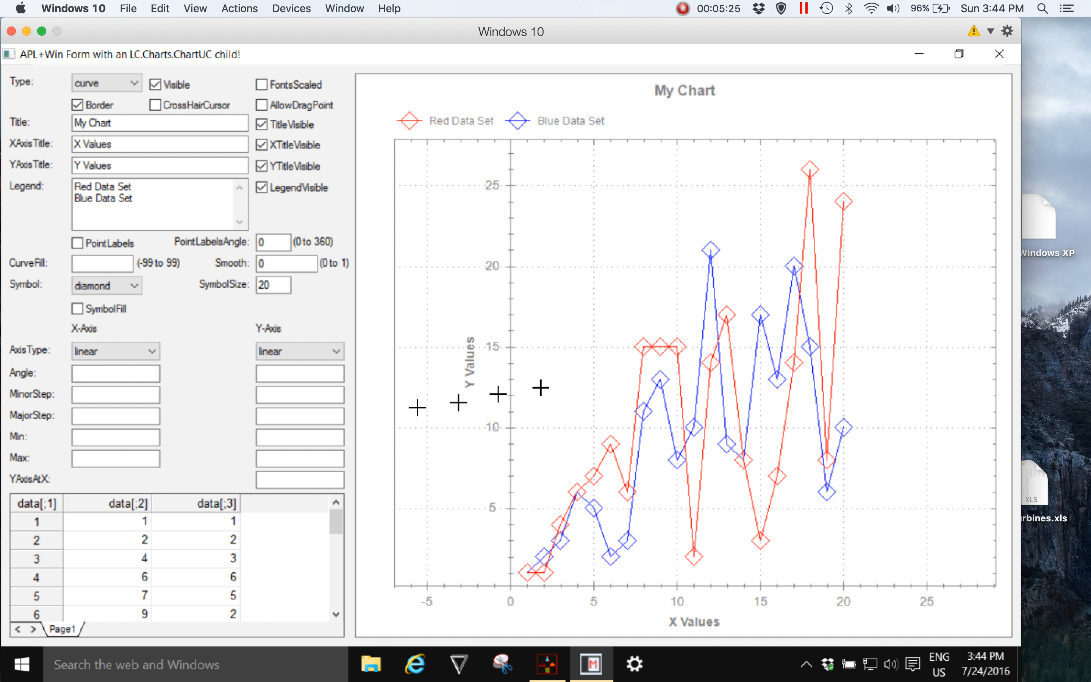
{"action": "scroll", "coordinate": [560, 385], "scroll_direction": "up", "scroll_amount": 2}
{"action": "scroll", "coordinate": [559, 385], "scroll_direction": "down", "scroll_amount": 4}
{"action": "left_click_drag", "start_coordinate": [562, 405], "coordinate": [601, 336]}
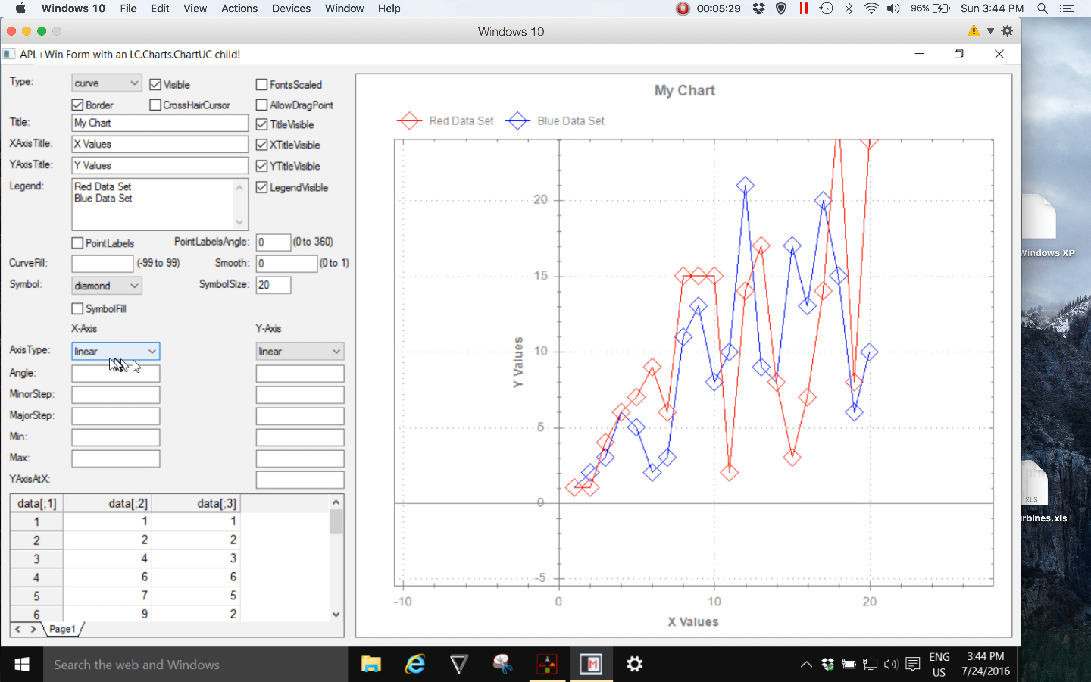
{"action": "left_click", "coordinate": [90, 354]}
{"action": "left_click", "coordinate": [86, 378]}
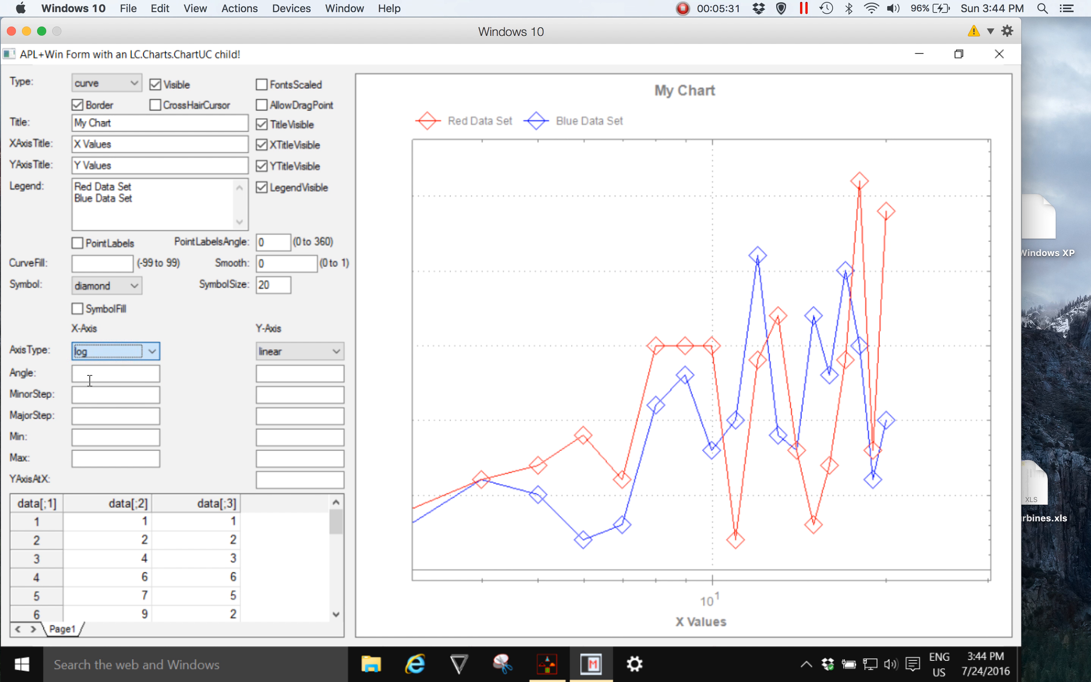
{"action": "left_click", "coordinate": [287, 354]}
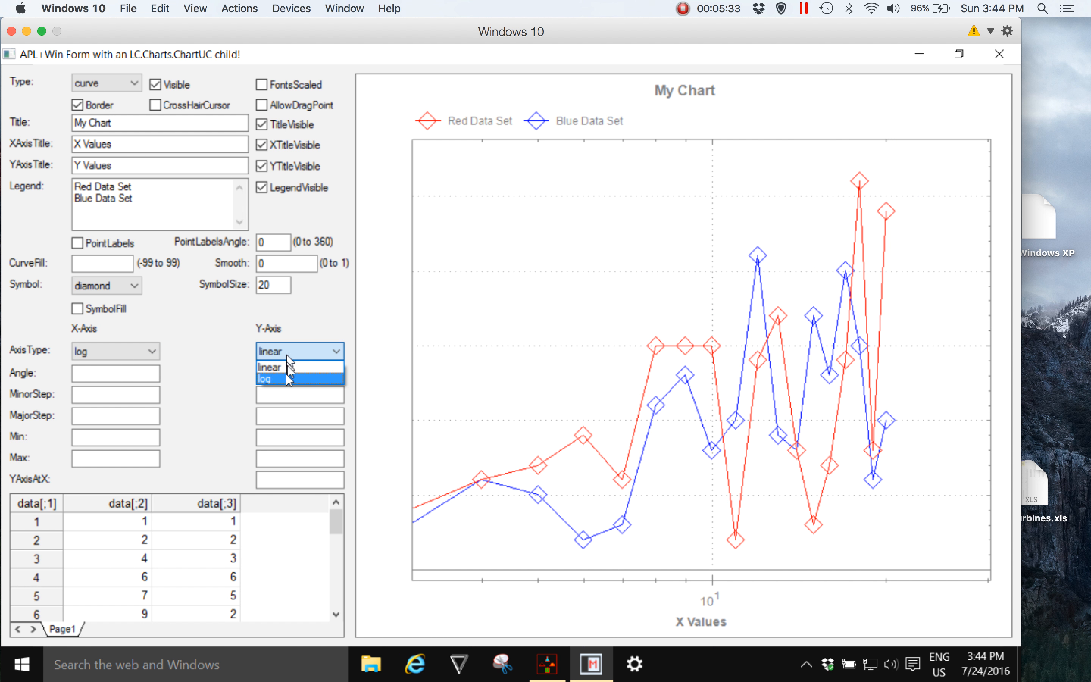
{"action": "left_click", "coordinate": [285, 373]}
- Zoom and pan around the log-log chart, and reset its scale to default
{"action": "scroll", "coordinate": [541, 360], "scroll_direction": "up", "scroll_amount": 2}
{"action": "scroll", "coordinate": [544, 362], "scroll_direction": "down", "scroll_amount": 4}
{"action": "left_click_drag", "start_coordinate": [550, 362], "coordinate": [641, 291]}
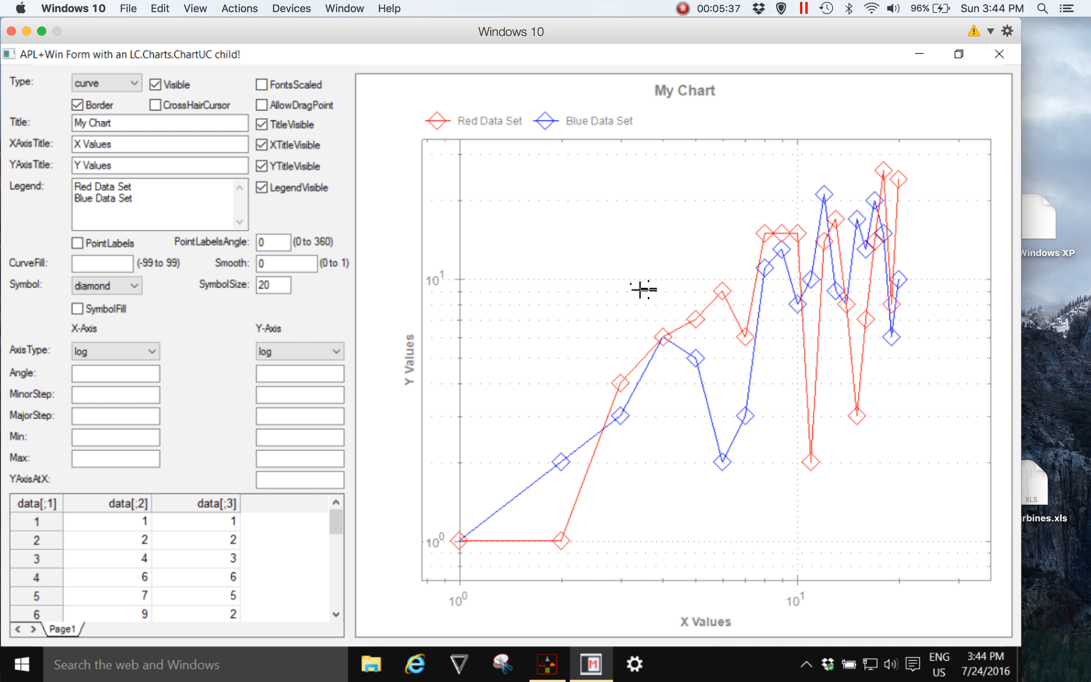
{"action": "scroll", "coordinate": [607, 299], "scroll_direction": "down", "scroll_amount": 2}
{"action": "scroll", "coordinate": [589, 324], "scroll_direction": "down", "scroll_amount": 1}
{"action": "mouse_move", "coordinate": [585, 327]}
{"action": "left_mouse_down"}
{"action": "mouse_move", "coordinate": [630, 307]}
{"action": "mouse_move", "coordinate": [593, 315]}
{"action": "left_mouse_up"}
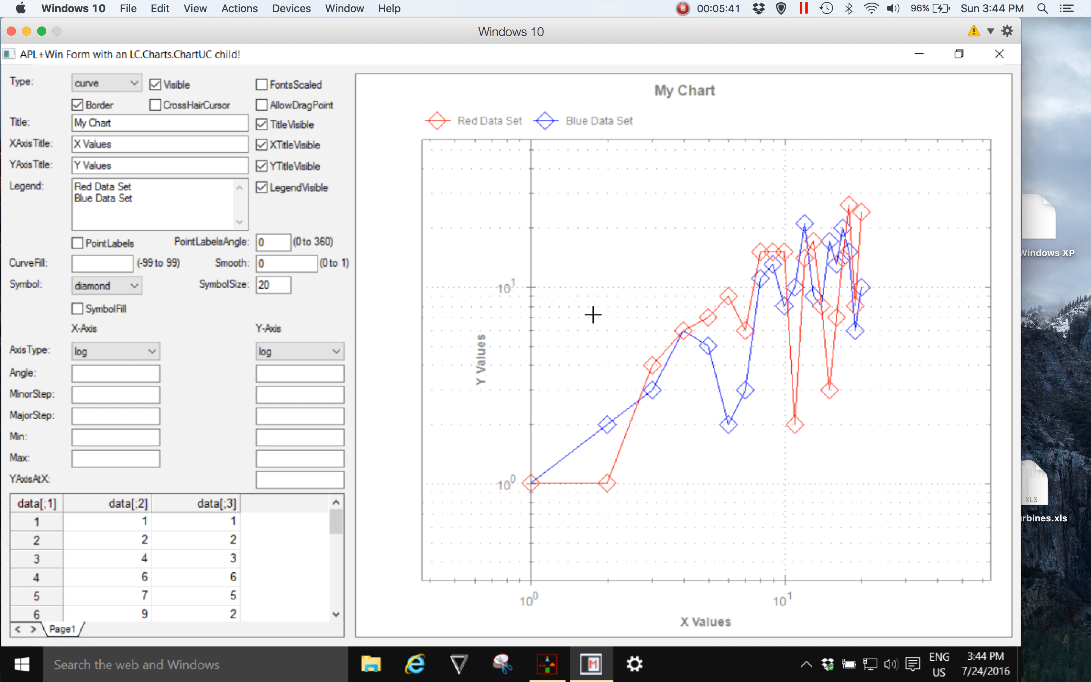
{"action": "scroll", "coordinate": [626, 321], "scroll_direction": "down", "scroll_amount": 1}
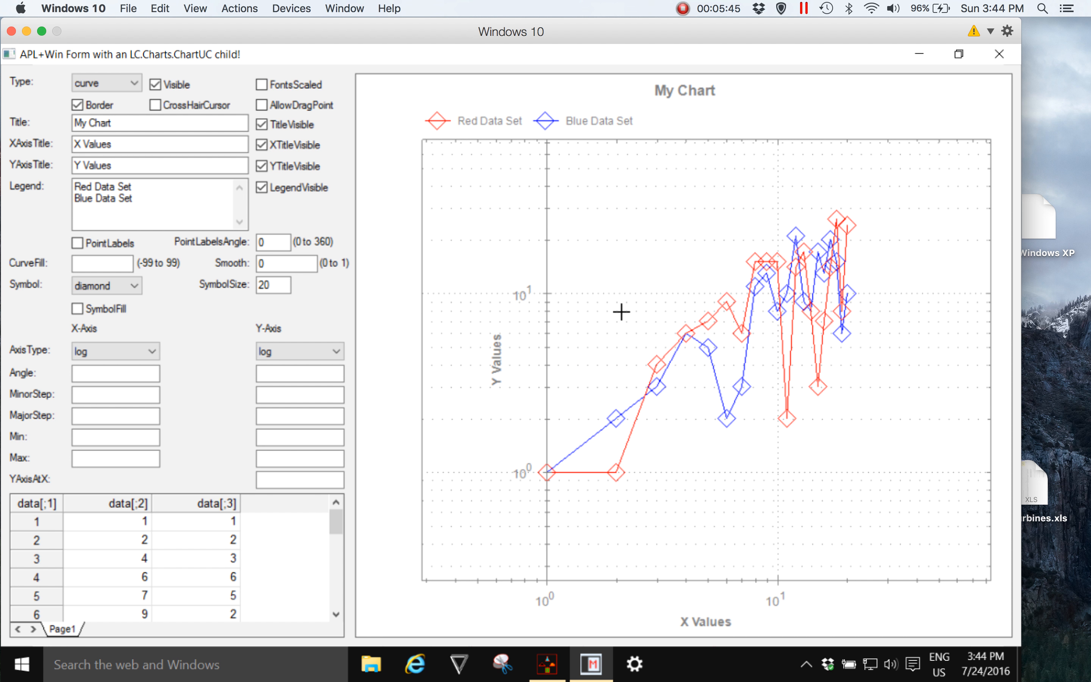
{"action": "right_click", "coordinate": [644, 307]}
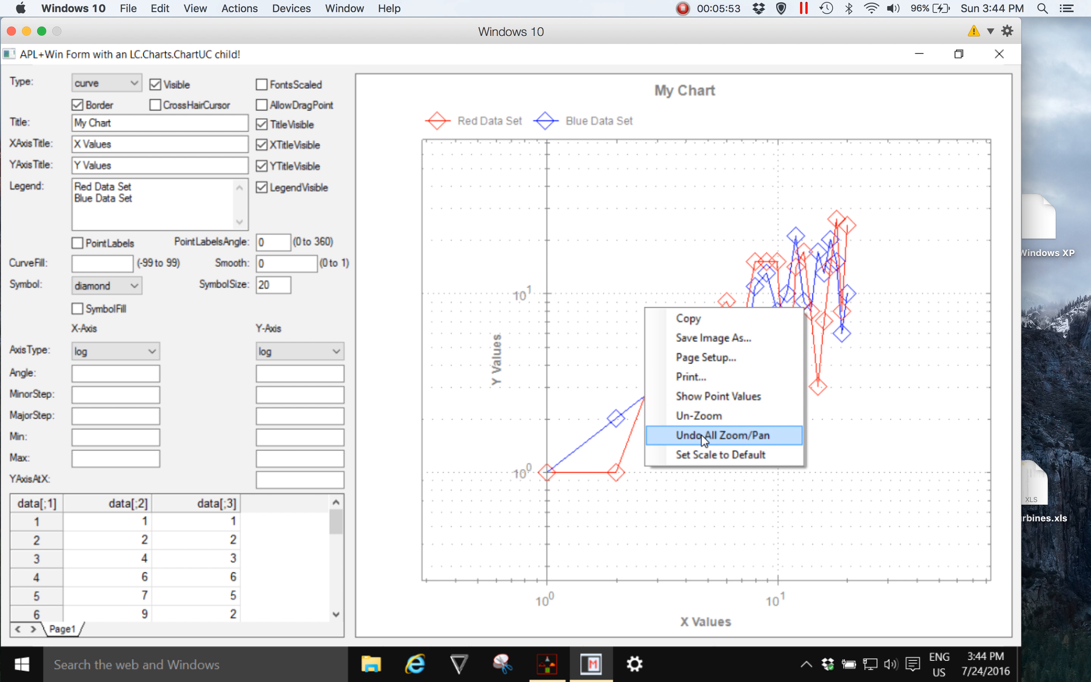
{"action": "left_click", "coordinate": [705, 455]}
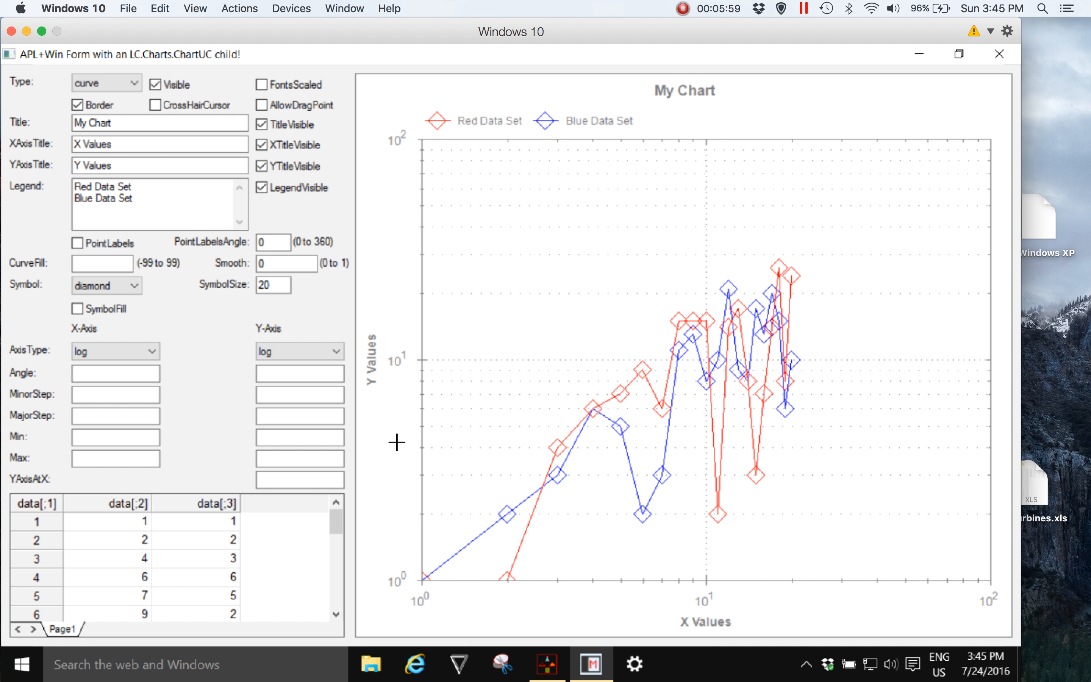
- Set both axis types back to linear and reset the chart's scale to default
{"action": "left_click", "coordinate": [100, 354]}
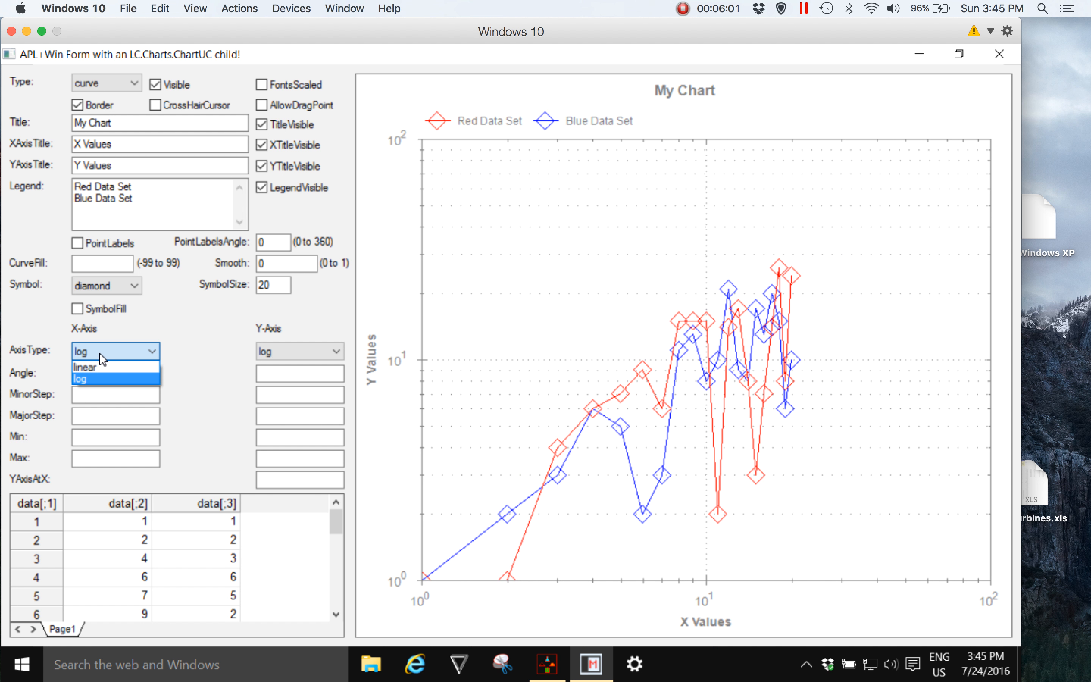
{"action": "left_click", "coordinate": [99, 367]}
{"action": "left_click", "coordinate": [283, 351]}
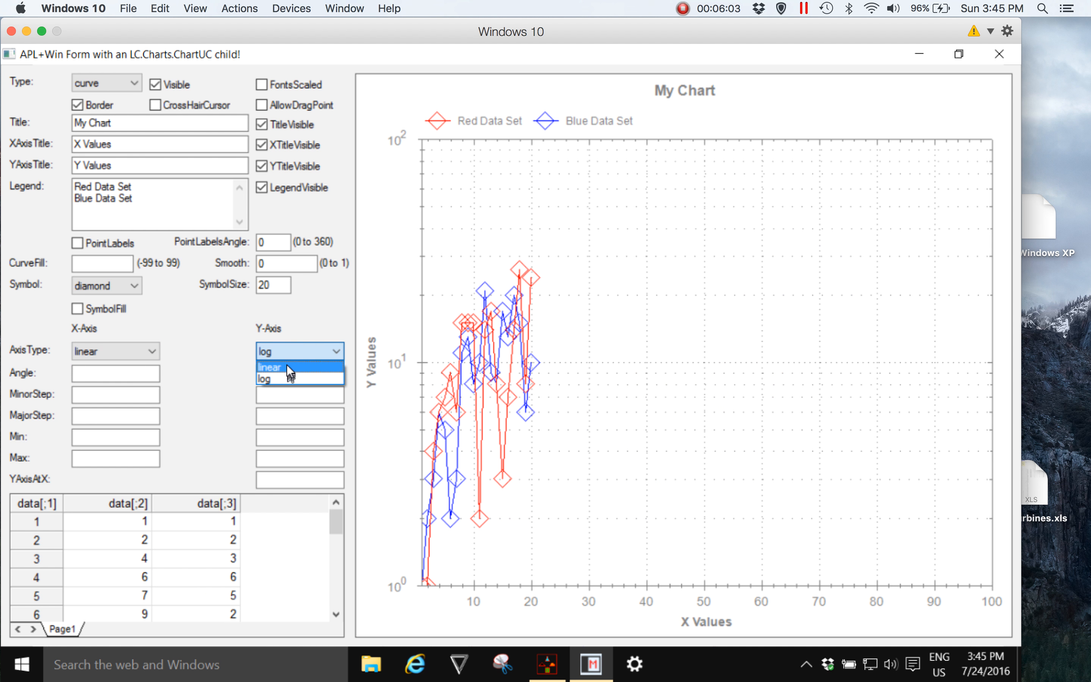
{"action": "left_click", "coordinate": [287, 367]}
{"action": "right_click", "coordinate": [641, 350]}
{"action": "left_click", "coordinate": [723, 492]}
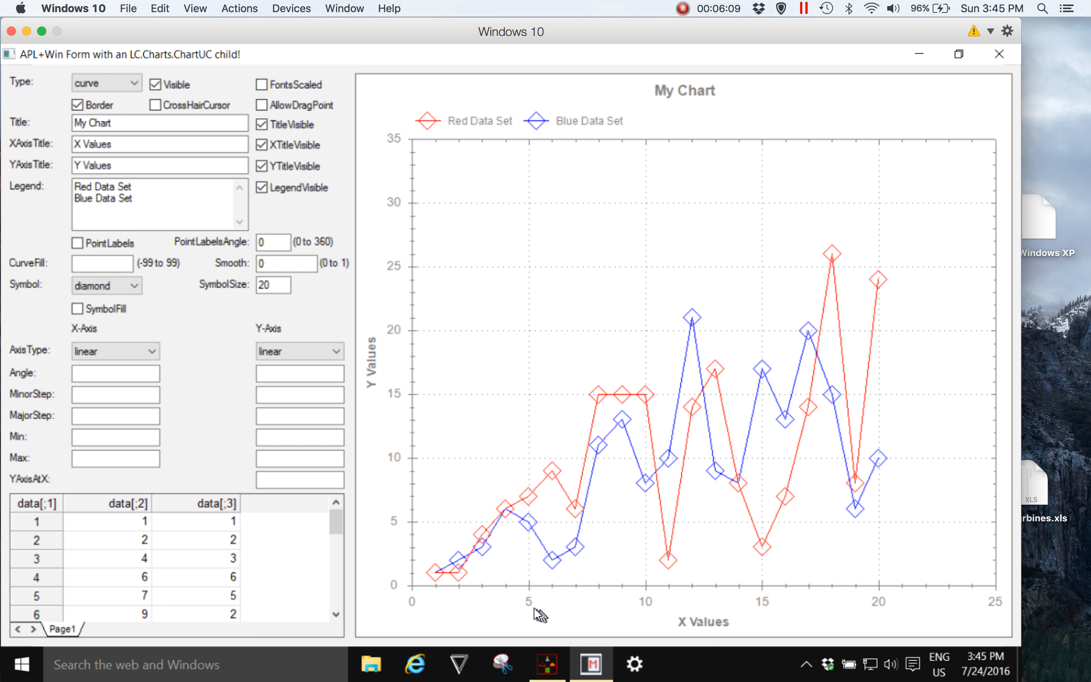
- Set the X-axis Angle first to 45 and finally to 90, and its Max to 21
{"action": "left_click", "coordinate": [78, 374]}
{"action": "type", "text": "45"}
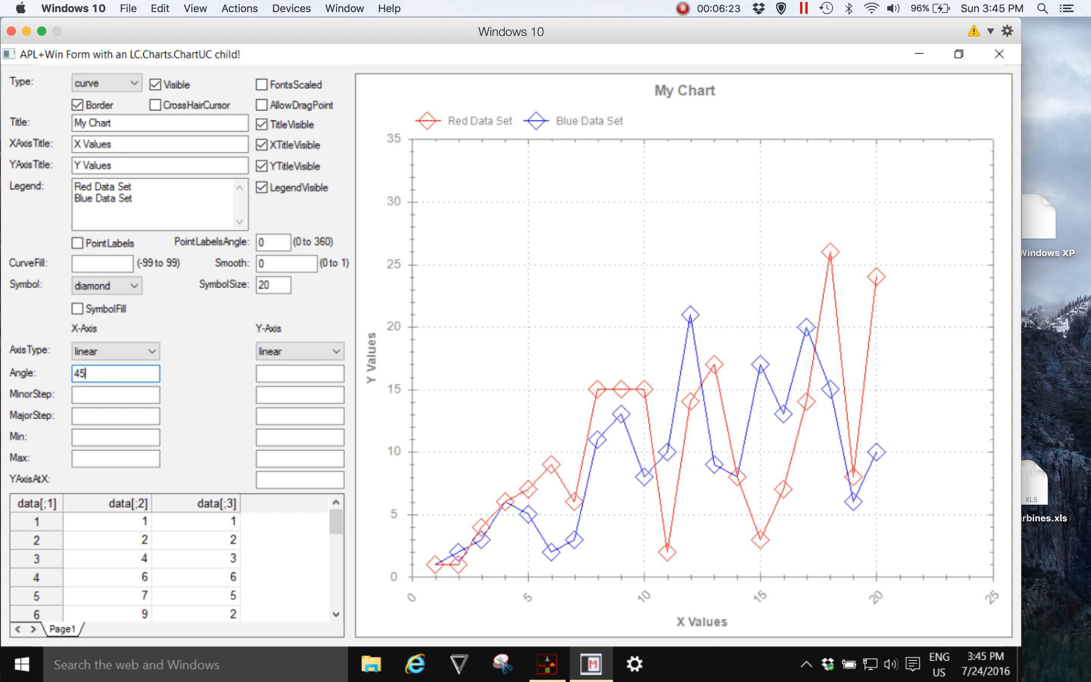
{"action": "double_click", "coordinate": [91, 373]}
{"action": "type", "text": "90"}
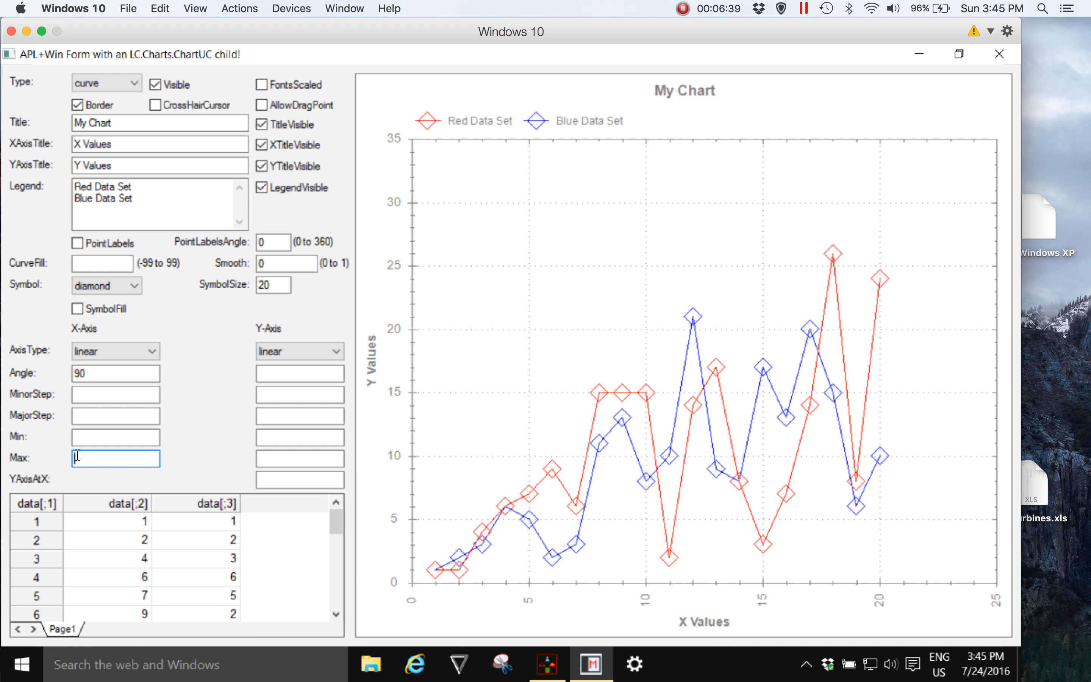
{"action": "left_click", "coordinate": [471, 393]}
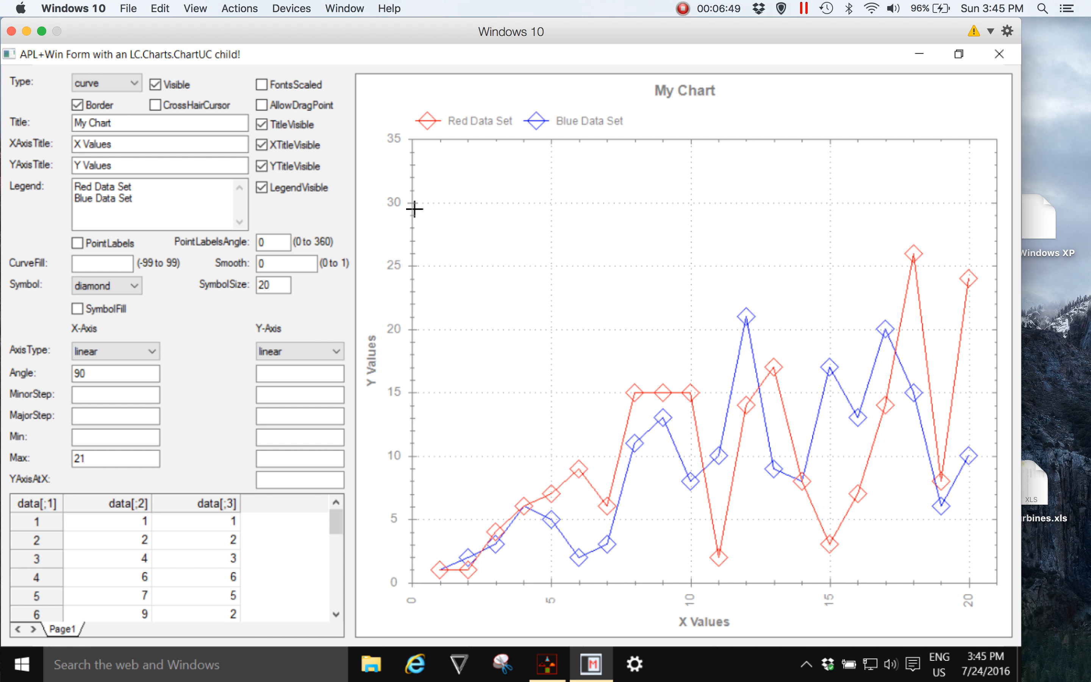
- Set the Y-axis Max to 30 and YAxisAtX to 5
{"action": "left_click", "coordinate": [268, 458]}
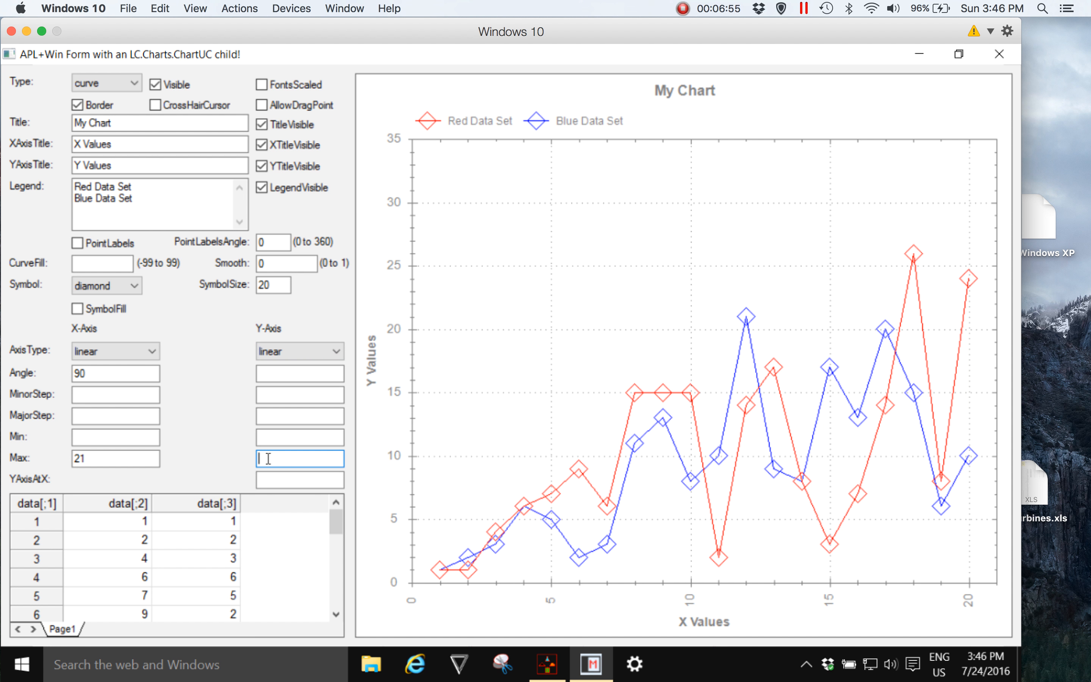
{"action": "left_click", "coordinate": [548, 379]}
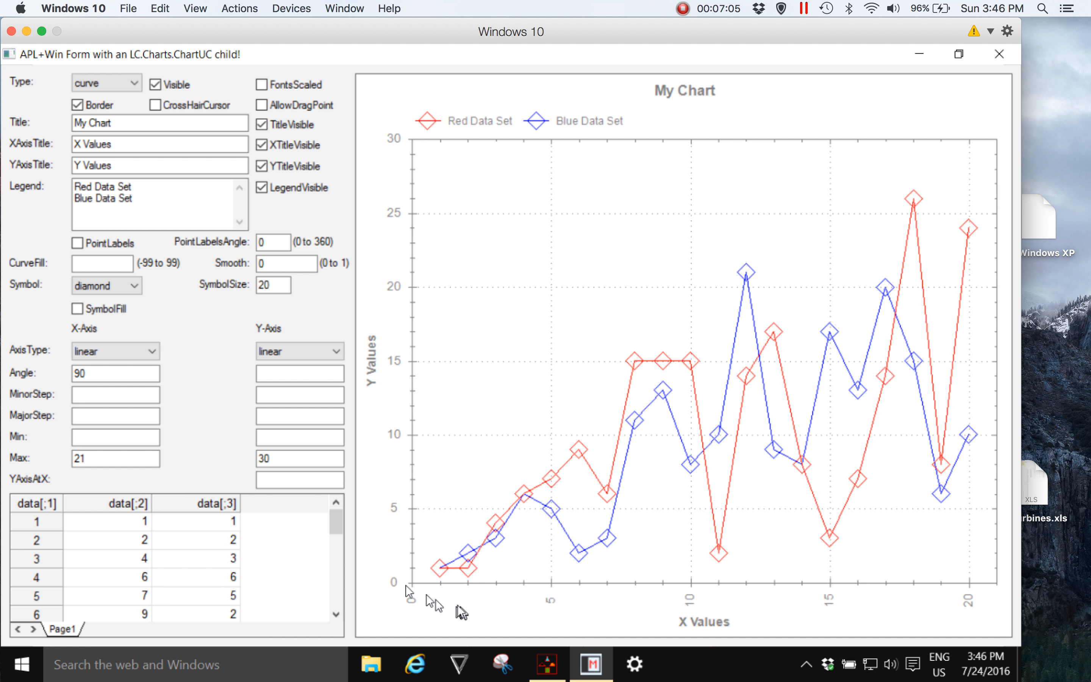
{"action": "left_click", "coordinate": [291, 479]}
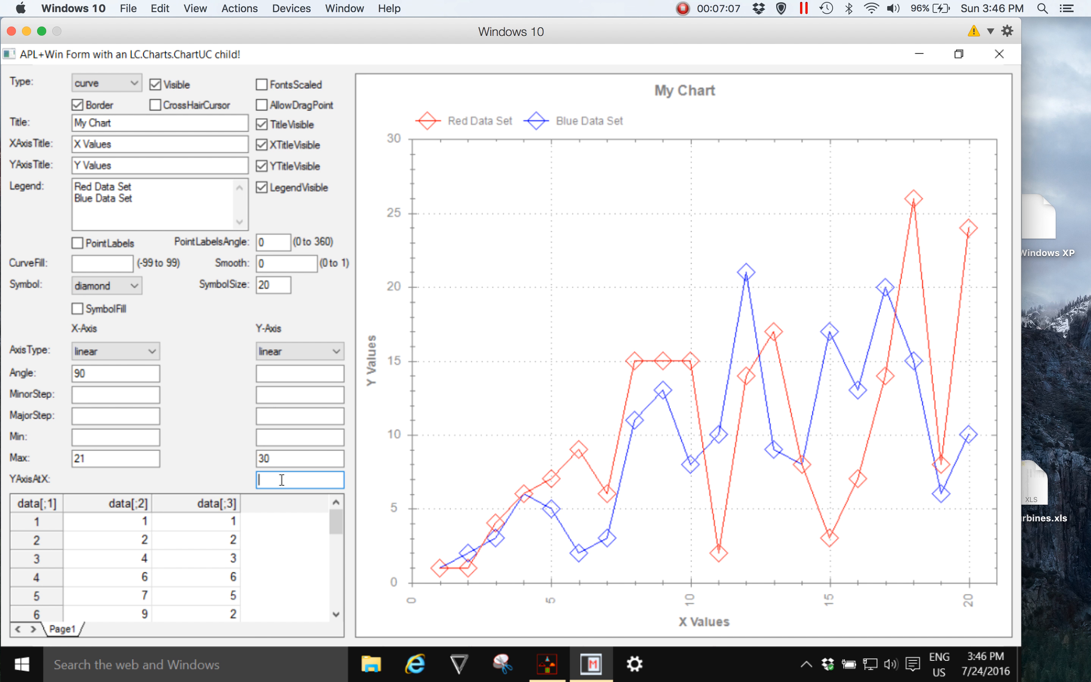
{"action": "type", "text": "5"}
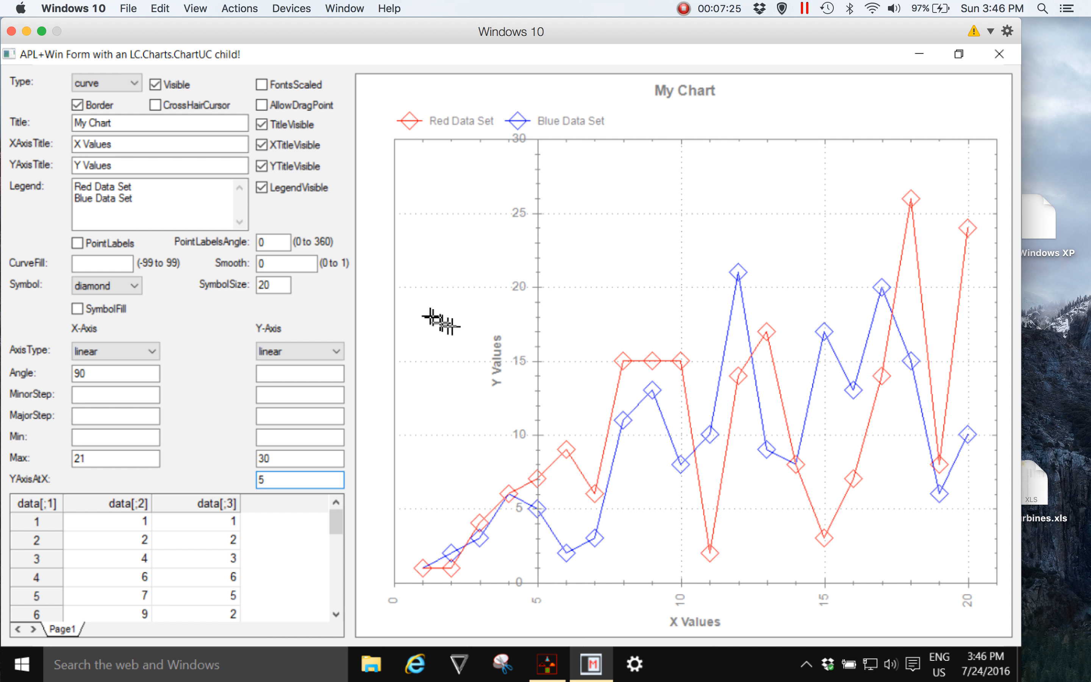
- Close the chart form and try to generate an APL function named tempMyChart
{"action": "left_click", "coordinate": [999, 55]}
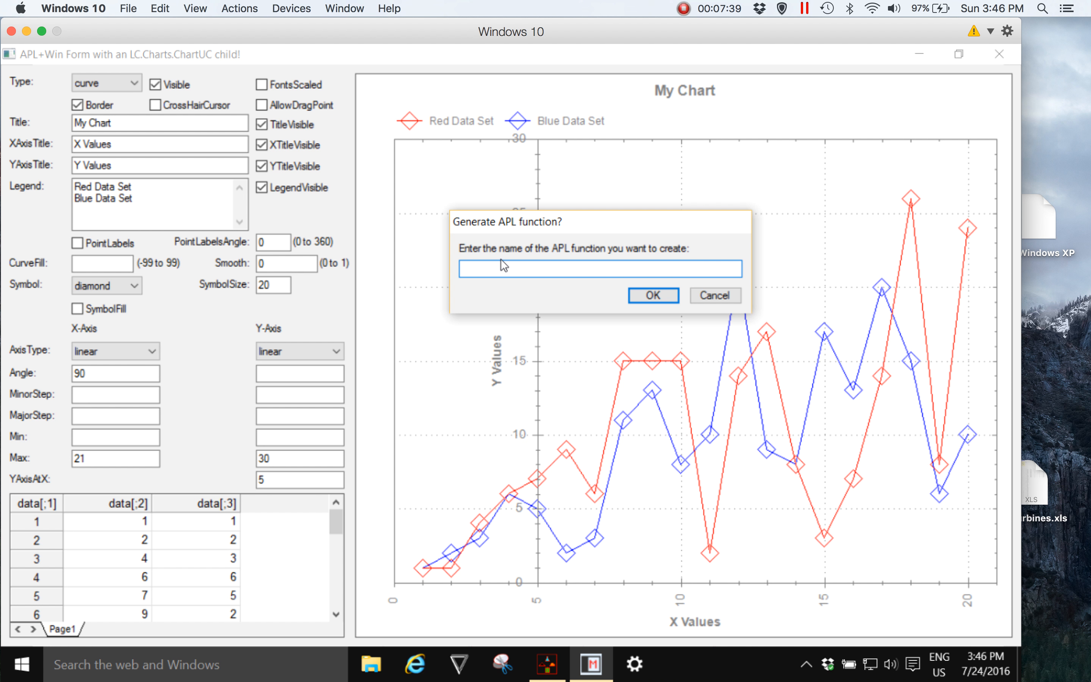
{"action": "type", "text": "temp"}
{"action": "type", "text": "MyChart"}
{"action": "left_click_drag", "start_coordinate": [518, 269], "coordinate": [444, 272]}
{"action": "left_click", "coordinate": [541, 270]}
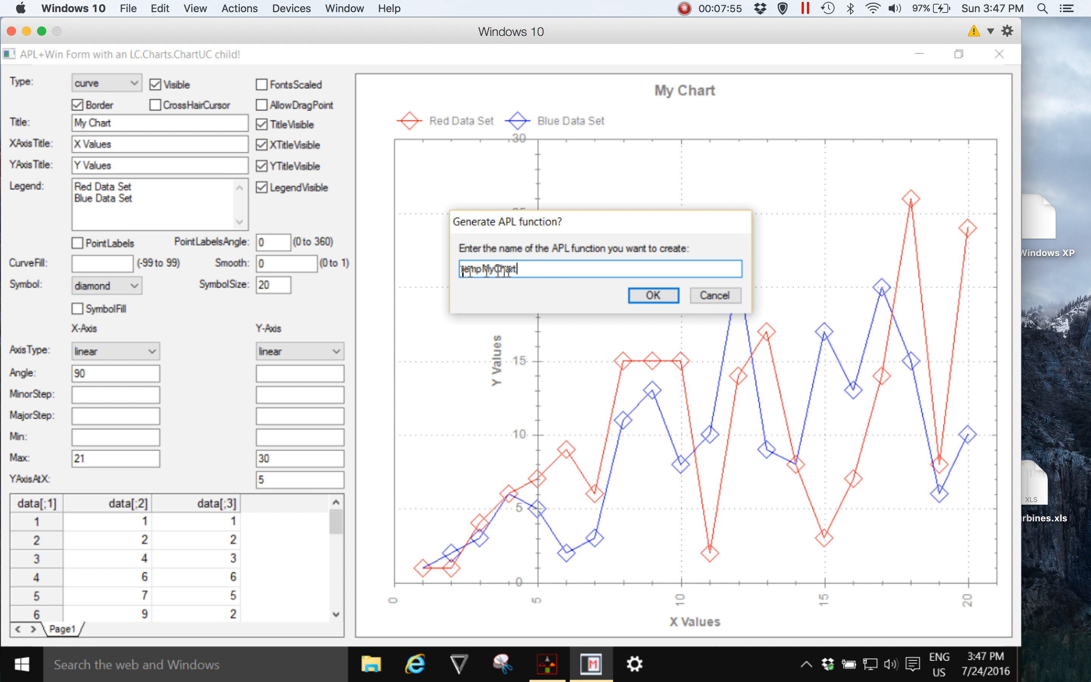
{"action": "left_click_drag", "start_coordinate": [520, 269], "coordinate": [452, 276]}
{"action": "left_click", "coordinate": [560, 270]}
{"action": "left_click", "coordinate": [645, 296]}
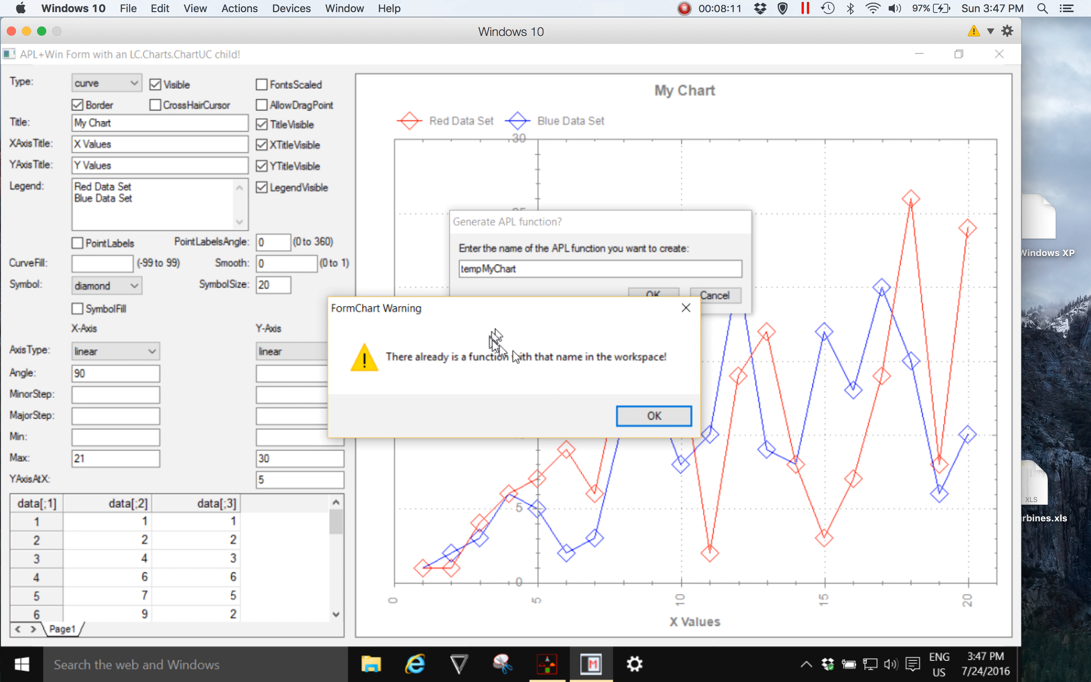
- Dismiss the name warning and generate the APL function under the name tempMyChart2
{"action": "left_click", "coordinate": [650, 415]}
{"action": "left_click", "coordinate": [531, 267]}
{"action": "type", "text": "1"}
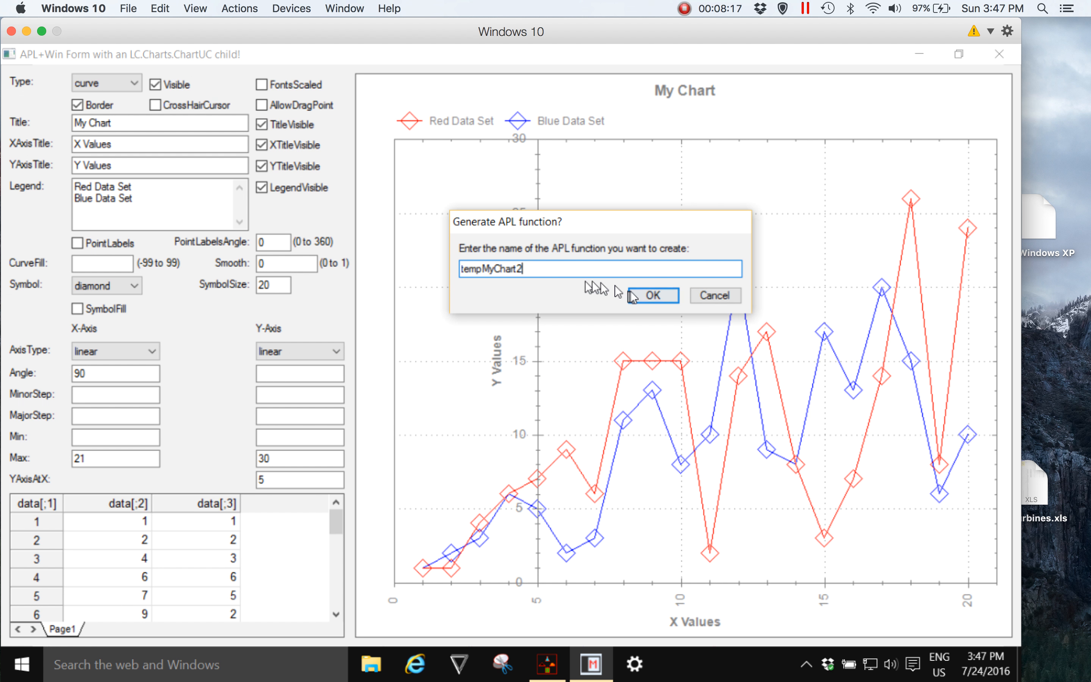
{"action": "left_click", "coordinate": [652, 298]}
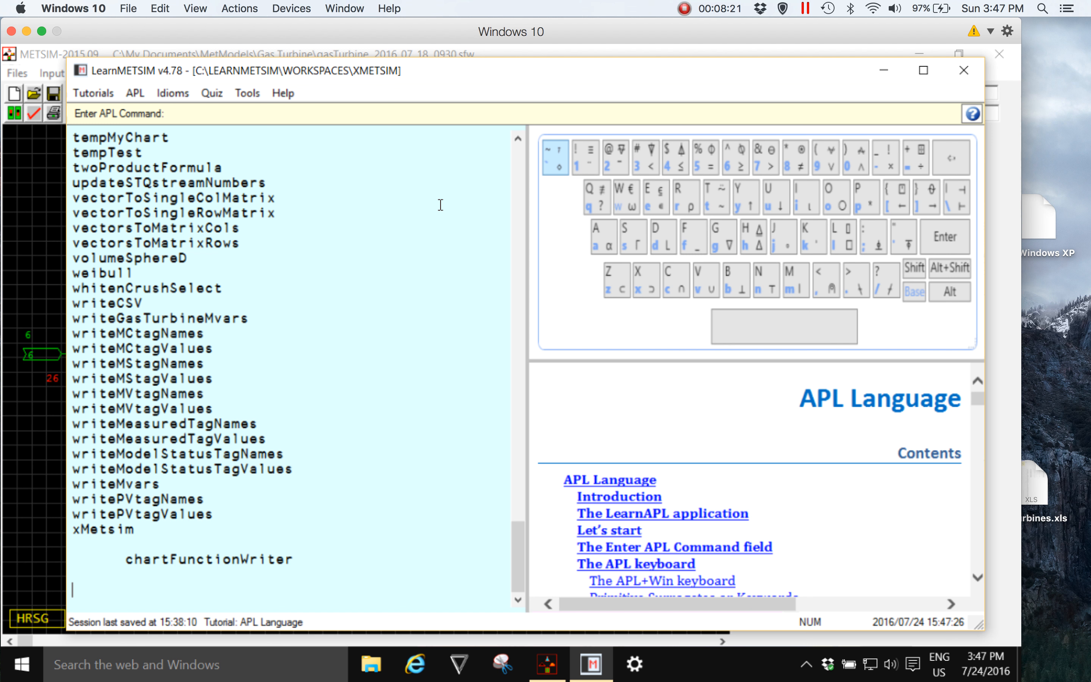
- List the workspace functions with the )fns command
{"action": "left_click", "coordinate": [189, 114]}
{"action": "type", "text": ")fns"}
{"action": "key", "text": "Return"}
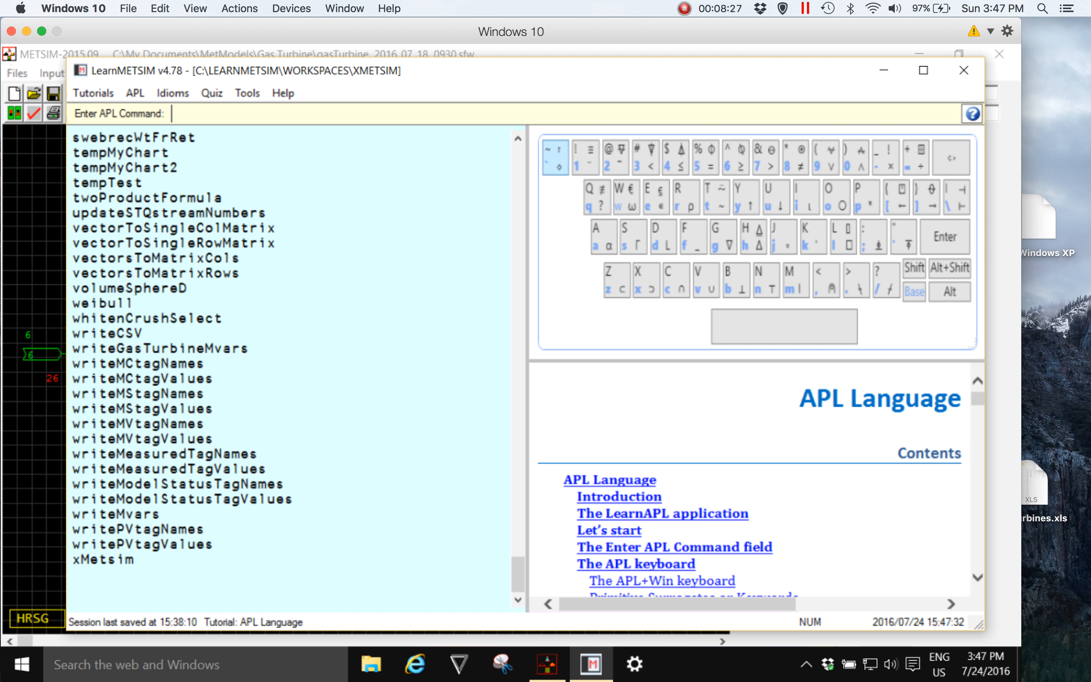
- Open tempMyChart2 from the function list, review its generated code and close the function editor
{"action": "scroll", "coordinate": [106, 189], "scroll_direction": "up", "scroll_amount": 2}
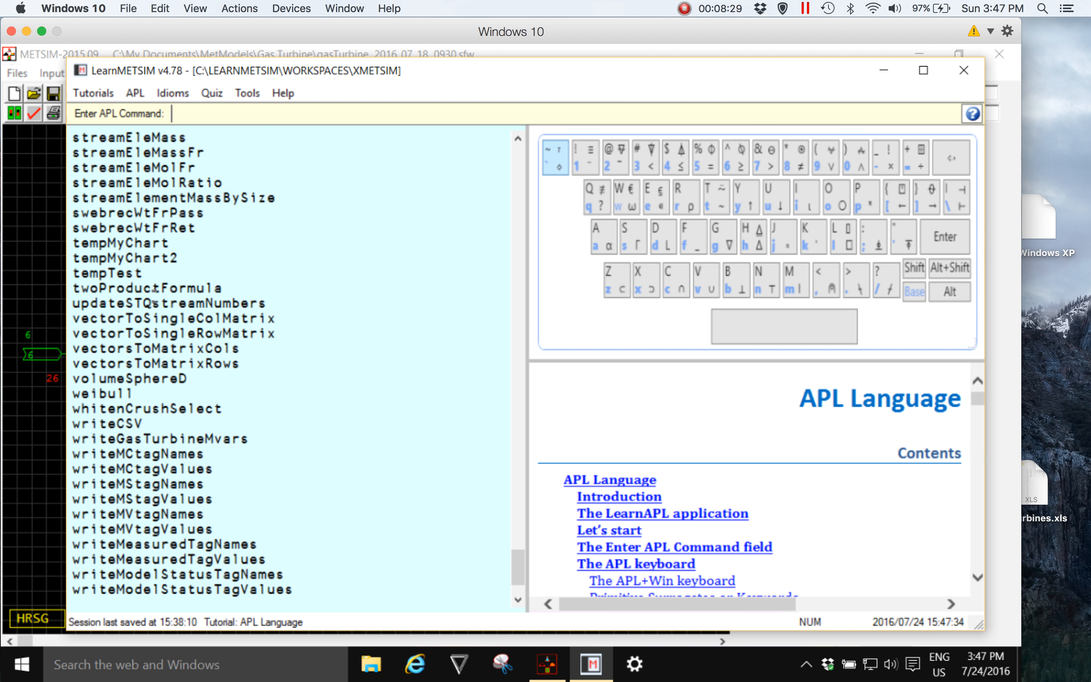
{"action": "left_click", "coordinate": [126, 258]}
{"action": "double_click", "coordinate": [148, 257]}
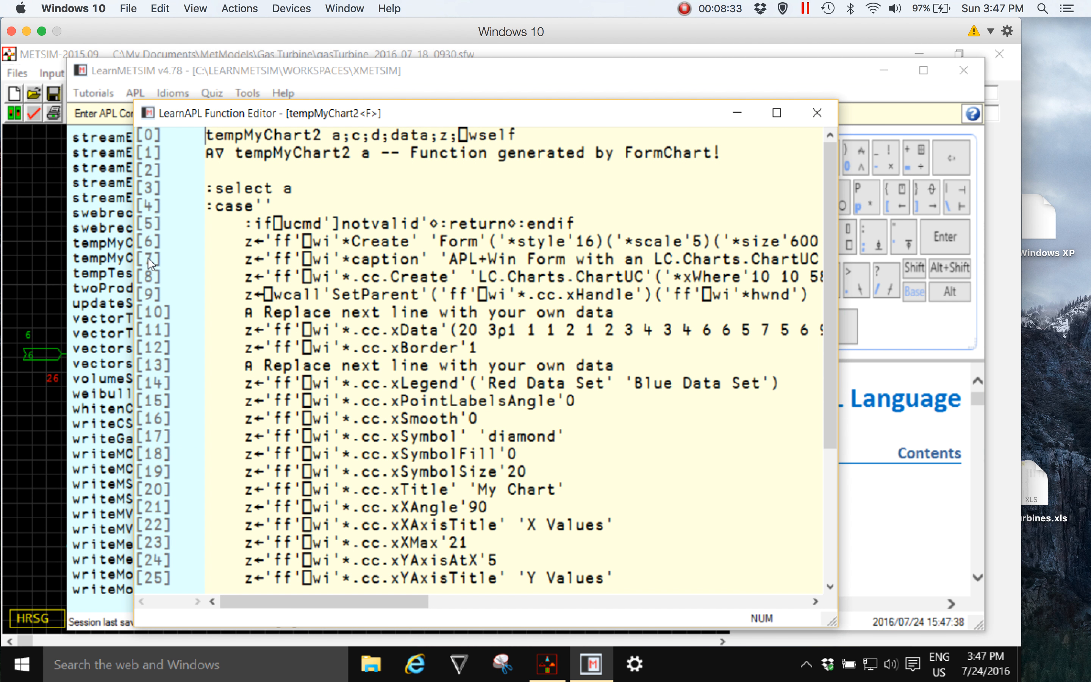
{"action": "scroll", "coordinate": [291, 298], "scroll_direction": "down", "scroll_amount": 4}
{"action": "scroll", "coordinate": [295, 297], "scroll_direction": "up", "scroll_amount": 4}
{"action": "left_click", "coordinate": [816, 113]}
- Run the APL command tempMyChart2 '' with an empty character argument to display the generated chart
{"action": "left_click_drag", "start_coordinate": [178, 258], "coordinate": [73, 258]}
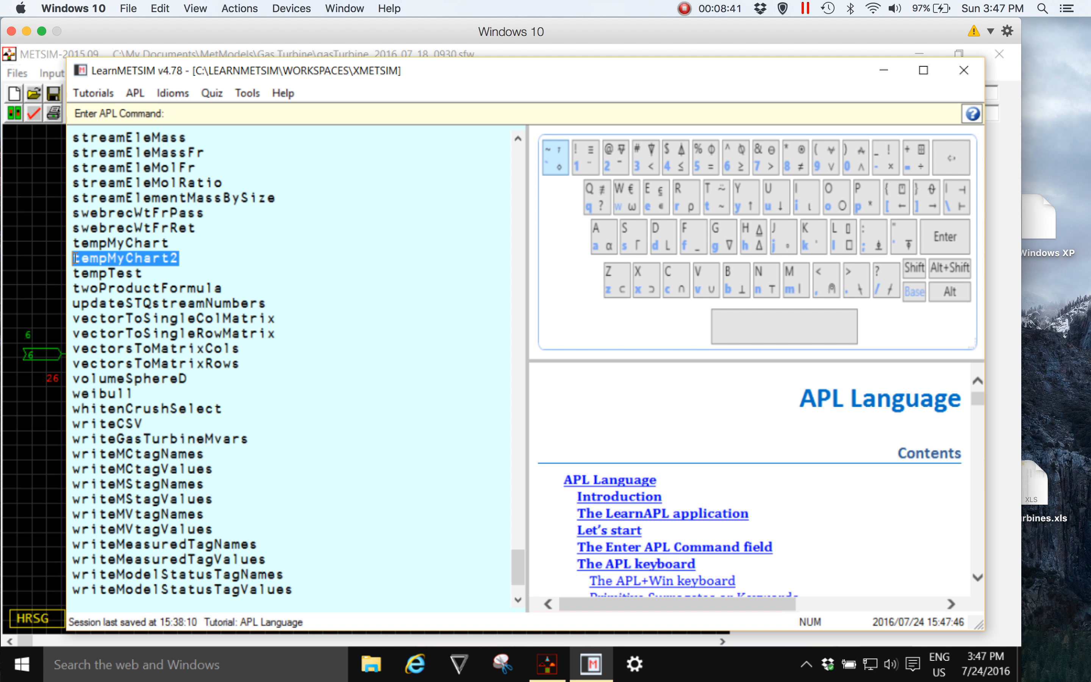
{"action": "left_click", "coordinate": [174, 112]}
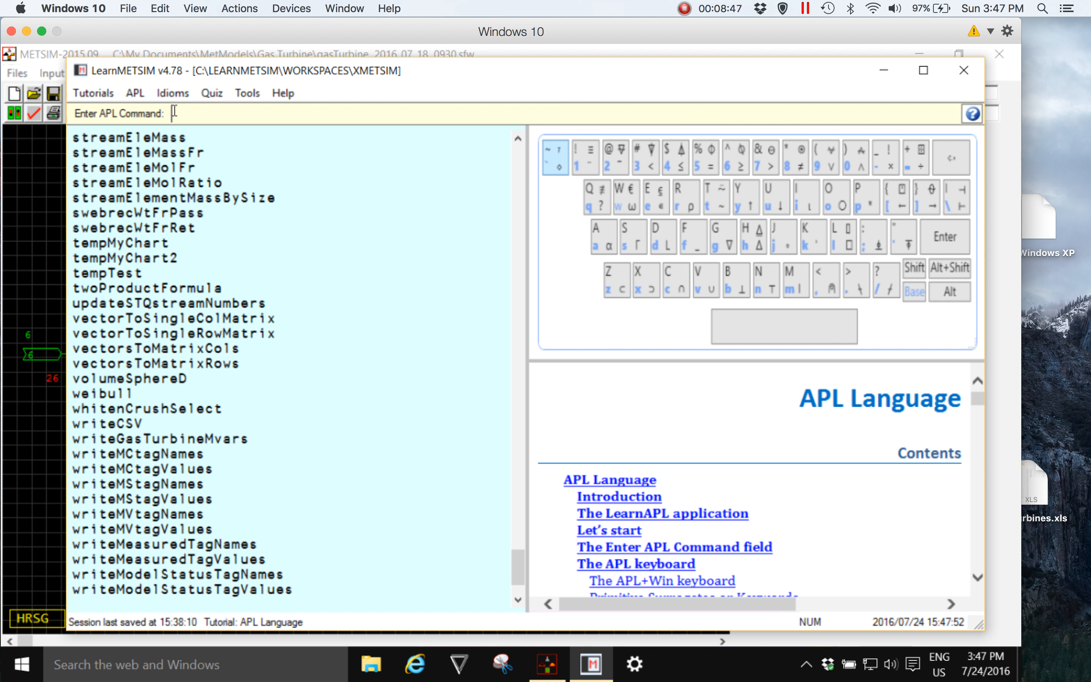
{"action": "type", "text": "tempMyChart2"}
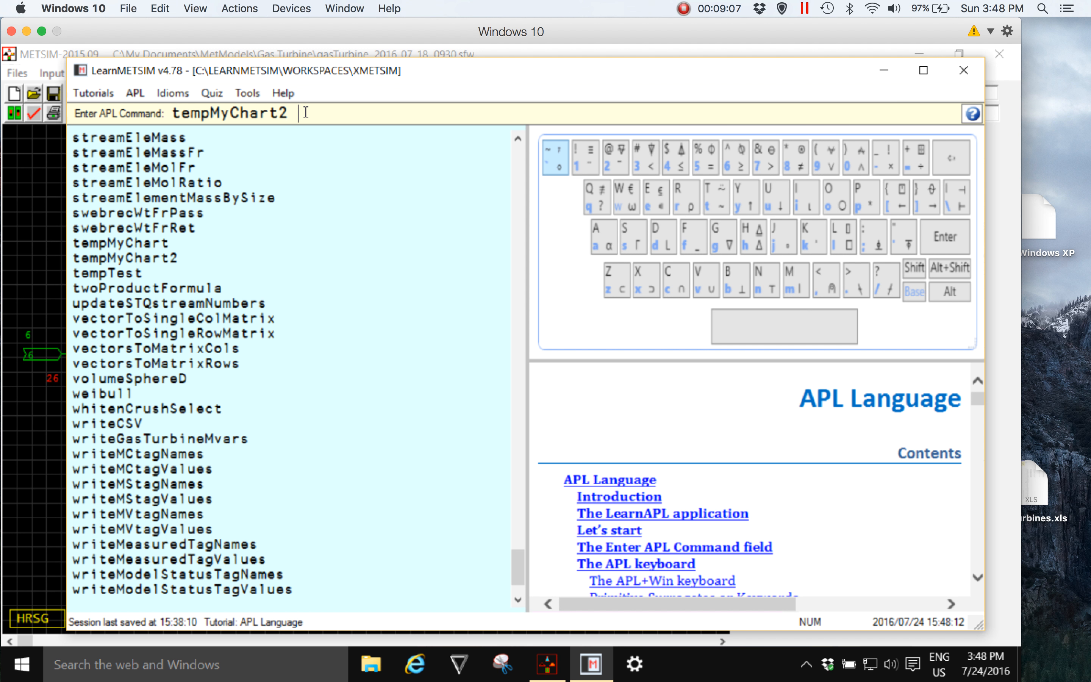
{"action": "type", "text": "''"}
{"action": "left_click_drag", "start_coordinate": [301, 110], "coordinate": [318, 110]}
{"action": "left_click", "coordinate": [309, 111]}
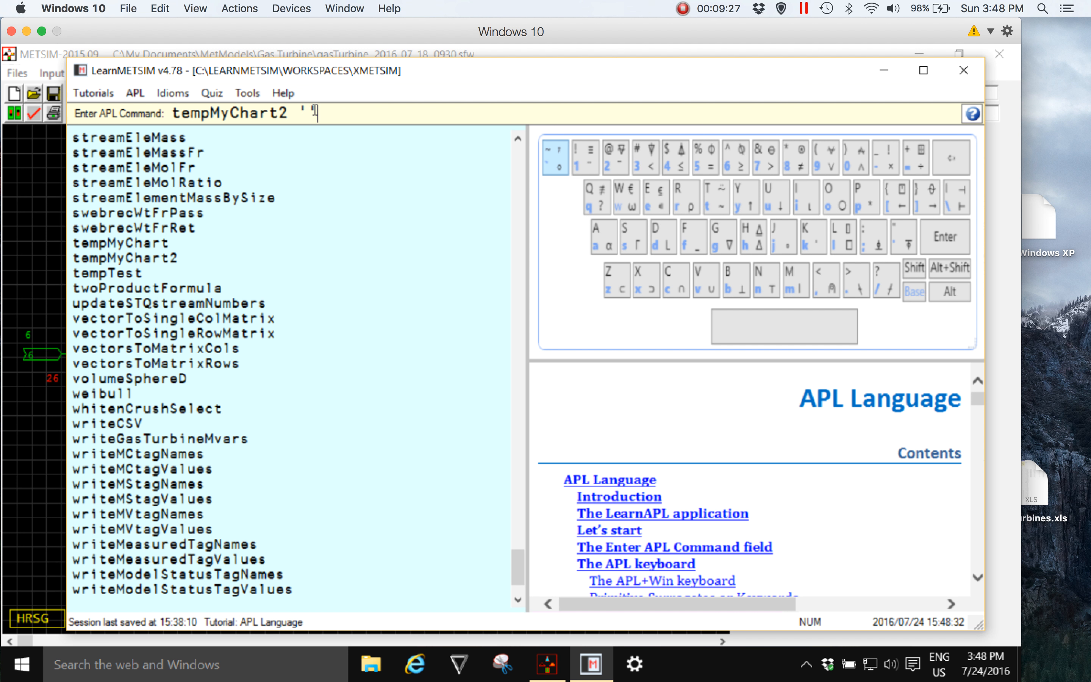
{"action": "left_click_drag", "start_coordinate": [296, 109], "coordinate": [309, 108]}
{"action": "left_click", "coordinate": [335, 112]}
{"action": "key", "text": "Return"}
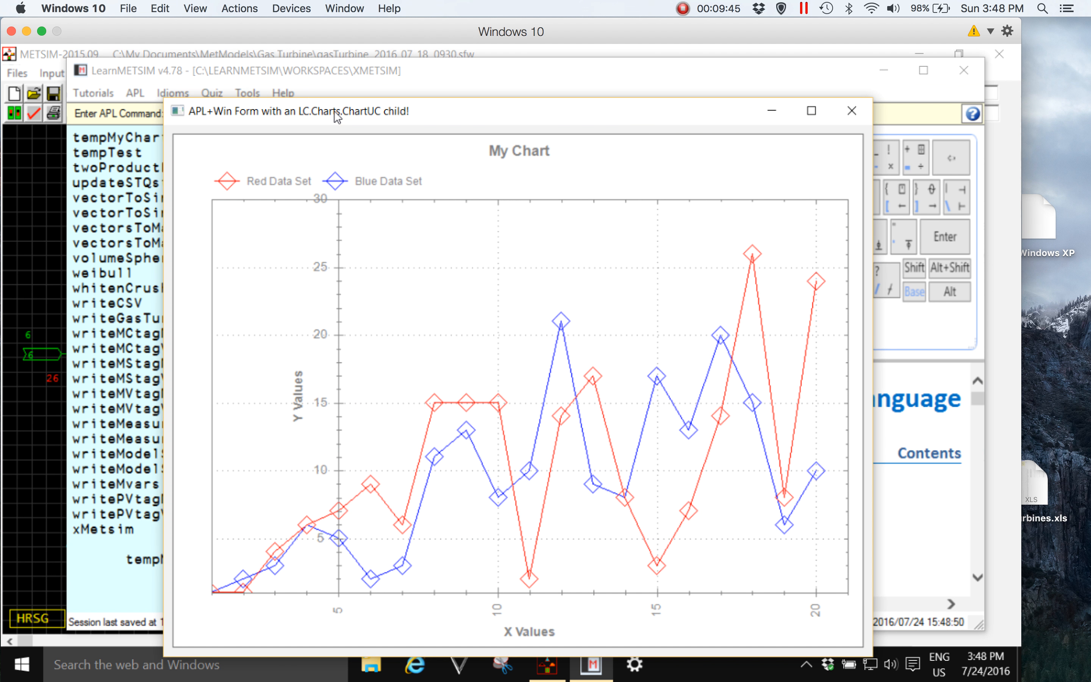
- Move the generated chart's window clear of its original spot and check zooming in and out of the plot
{"action": "left_click_drag", "start_coordinate": [353, 109], "coordinate": [298, 60]}
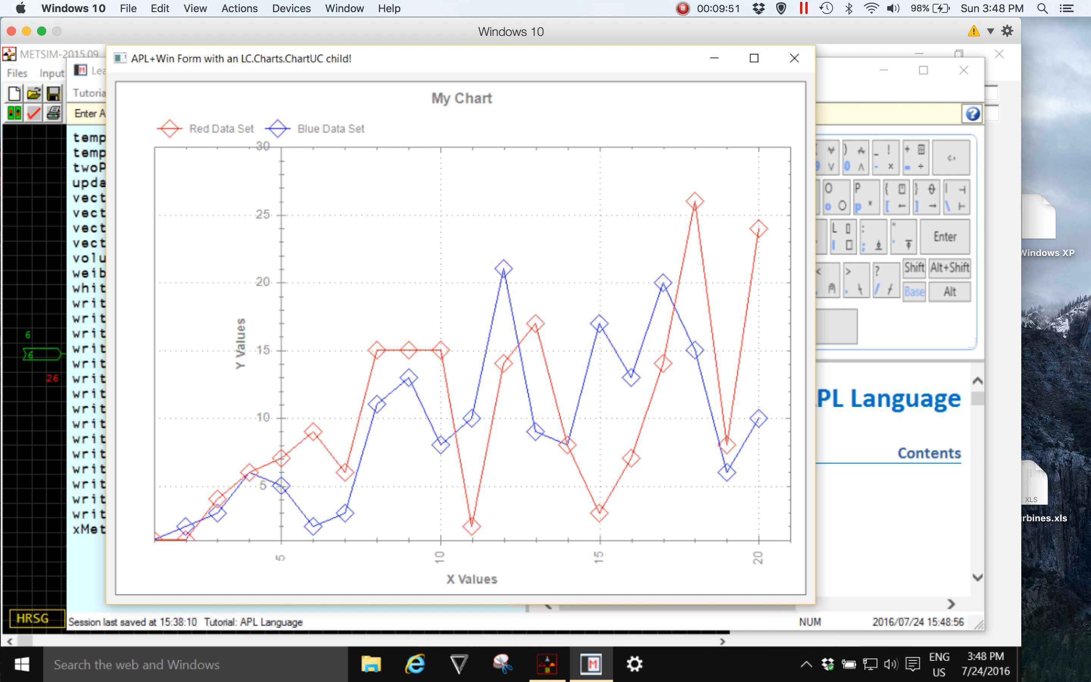
{"action": "scroll", "coordinate": [397, 385], "scroll_direction": "up", "scroll_amount": 1}
{"action": "scroll", "coordinate": [389, 375], "scroll_direction": "down", "scroll_amount": 3}
{"action": "scroll", "coordinate": [391, 373], "scroll_direction": "down", "scroll_amount": 2}
{"action": "scroll", "coordinate": [377, 371], "scroll_direction": "up", "scroll_amount": 4}
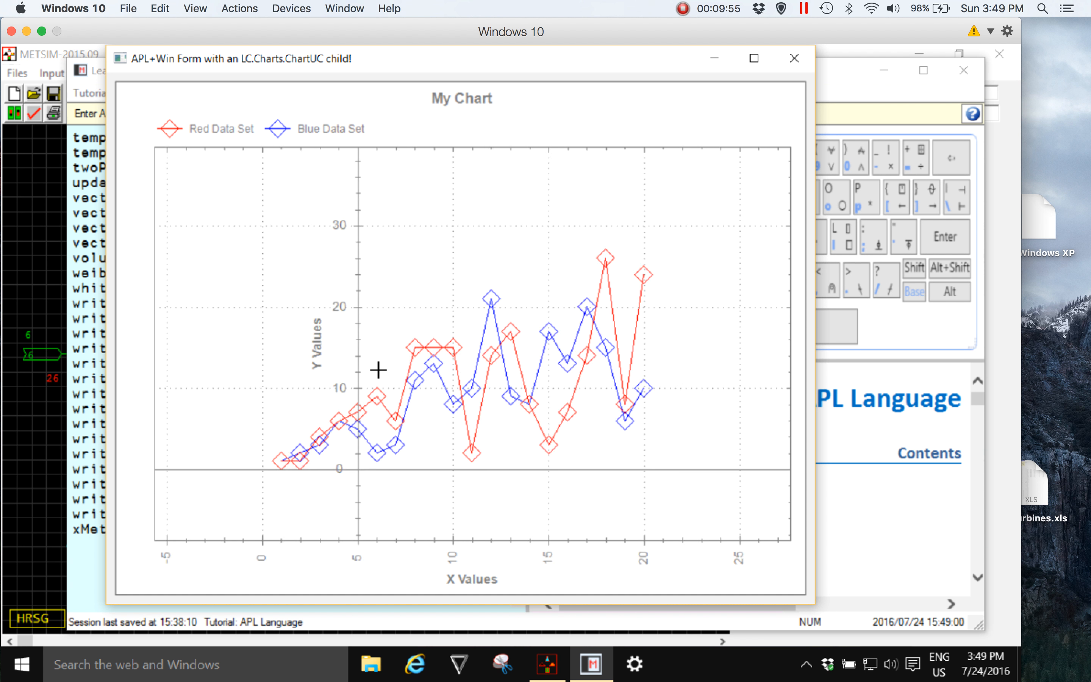
{"action": "scroll", "coordinate": [379, 369], "scroll_direction": "up", "scroll_amount": 1}
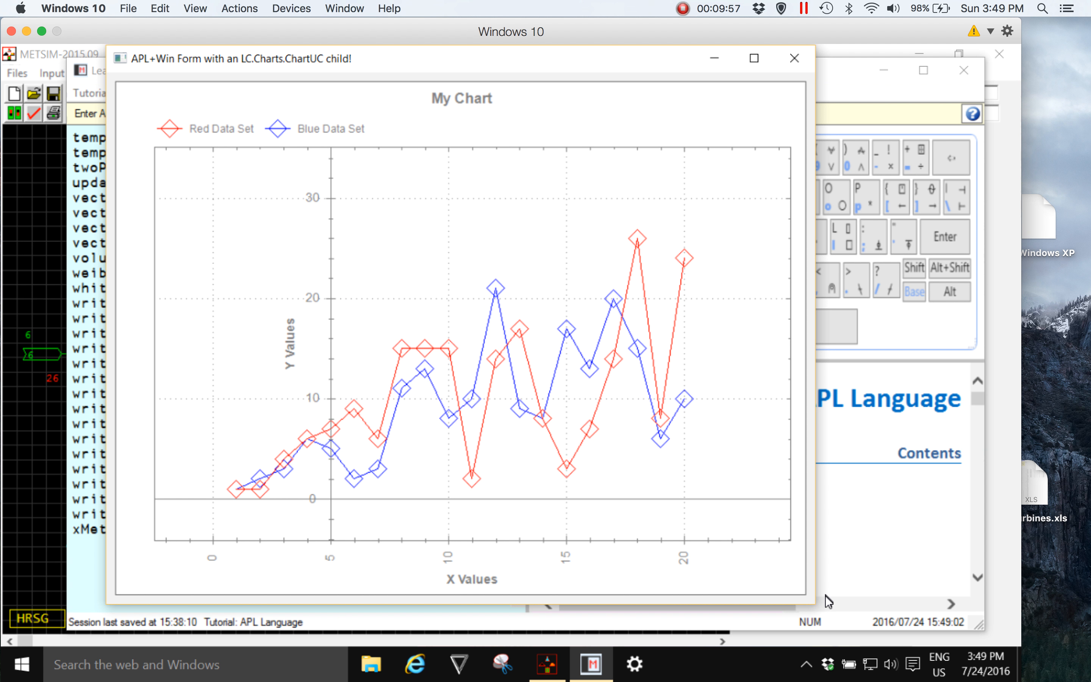
- Shrink the generated chart's window to roughly half its width and check the file formats offered for saving the chart image, without saving it
{"action": "left_click_drag", "start_coordinate": [815, 606], "coordinate": [469, 408]}
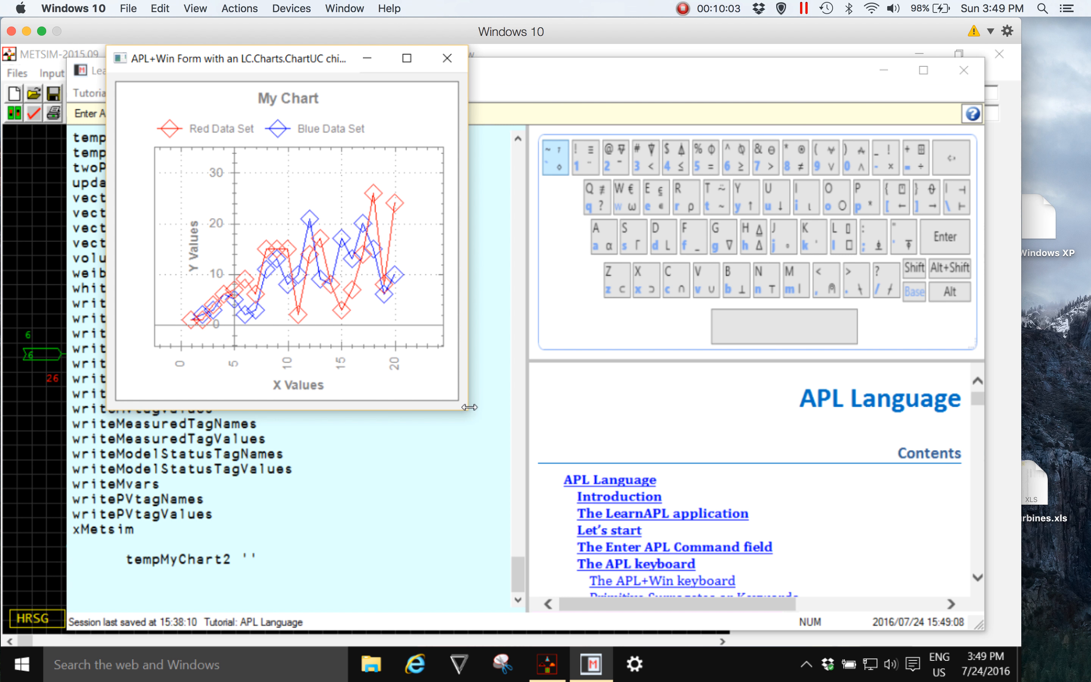
{"action": "right_click", "coordinate": [268, 213]}
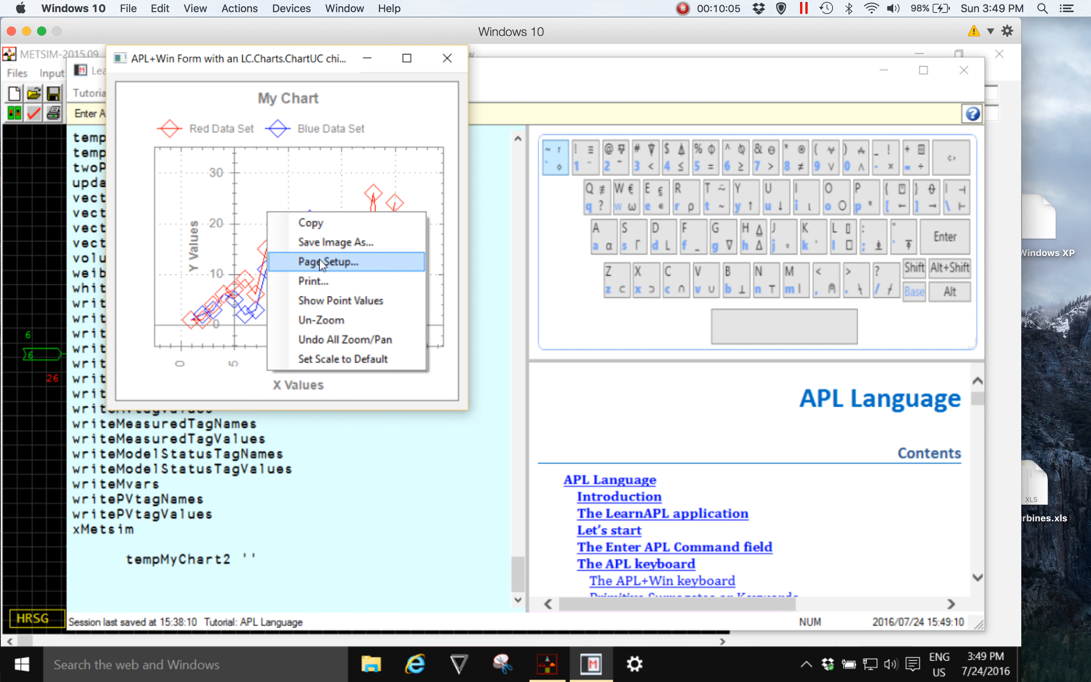
{"action": "left_click", "coordinate": [321, 242]}
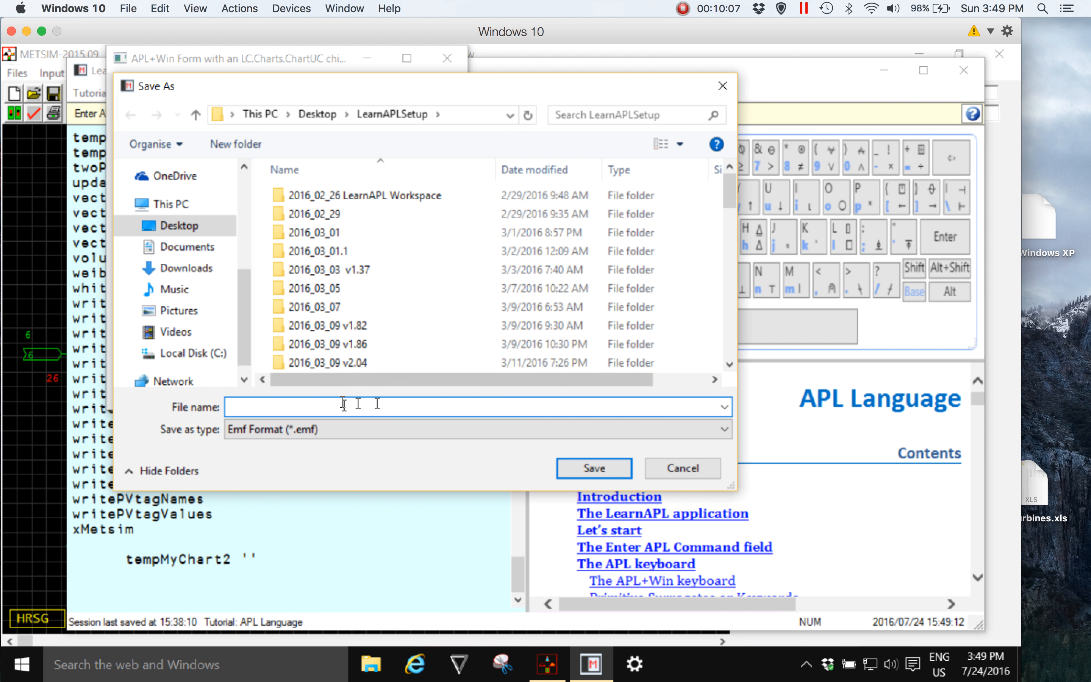
{"action": "left_click", "coordinate": [295, 430]}
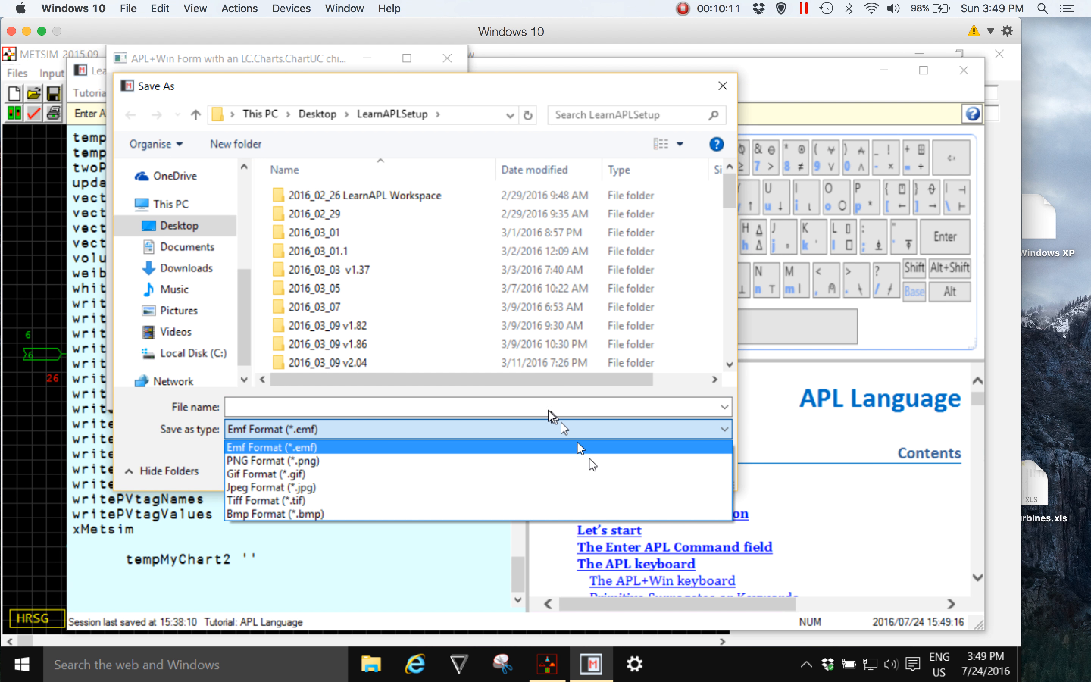
{"action": "left_click", "coordinate": [522, 73]}
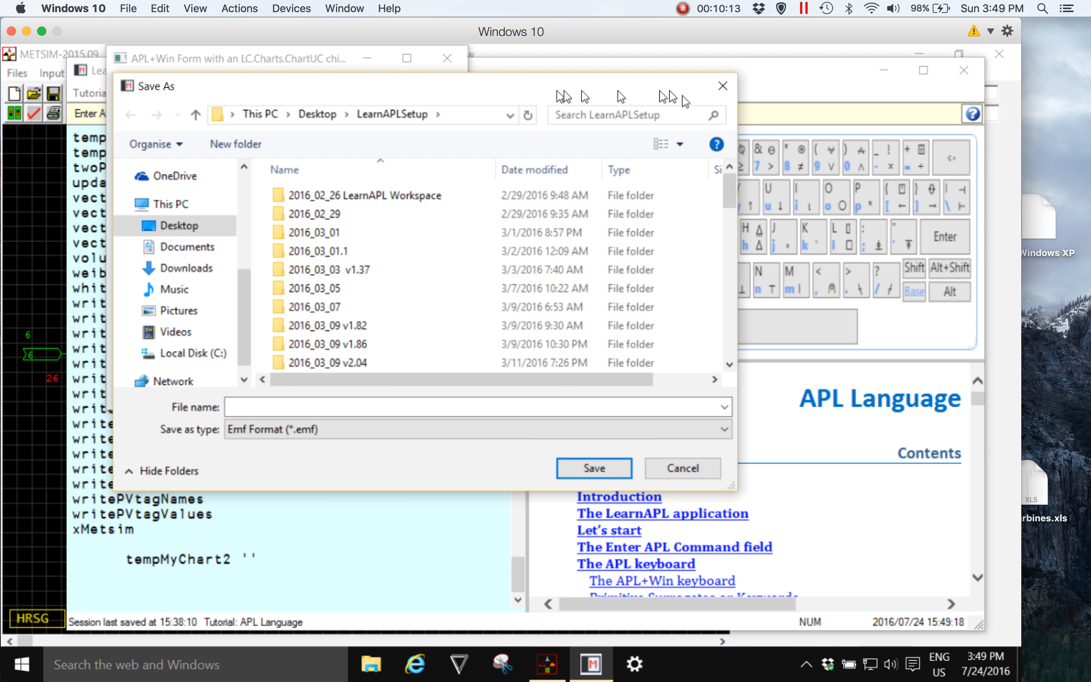
{"action": "left_click", "coordinate": [684, 468]}
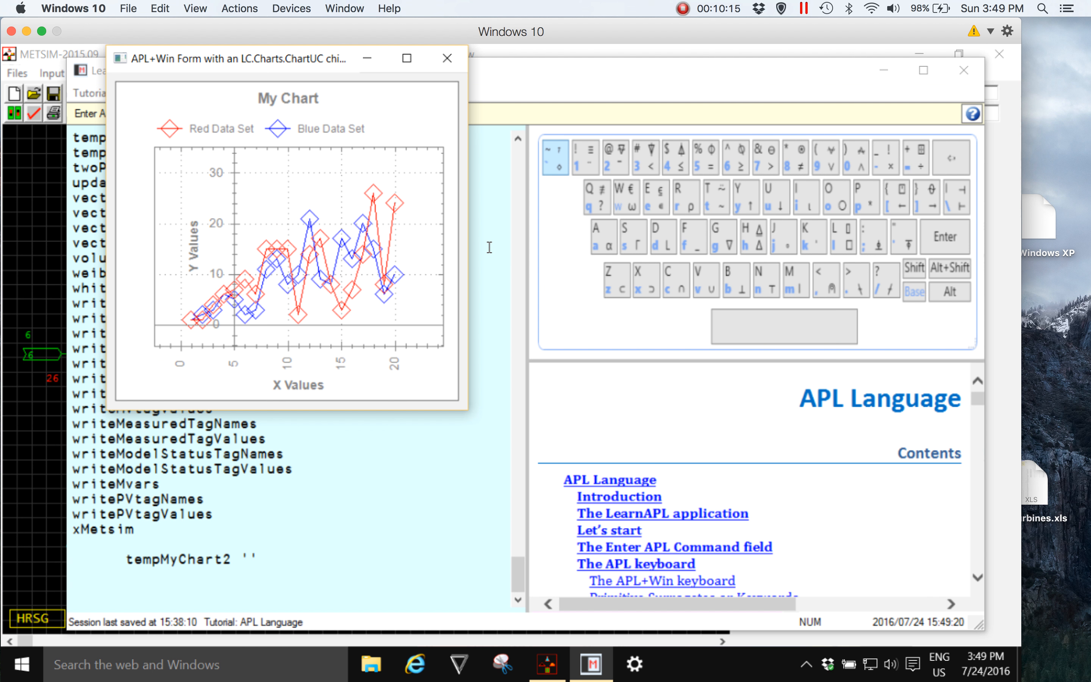